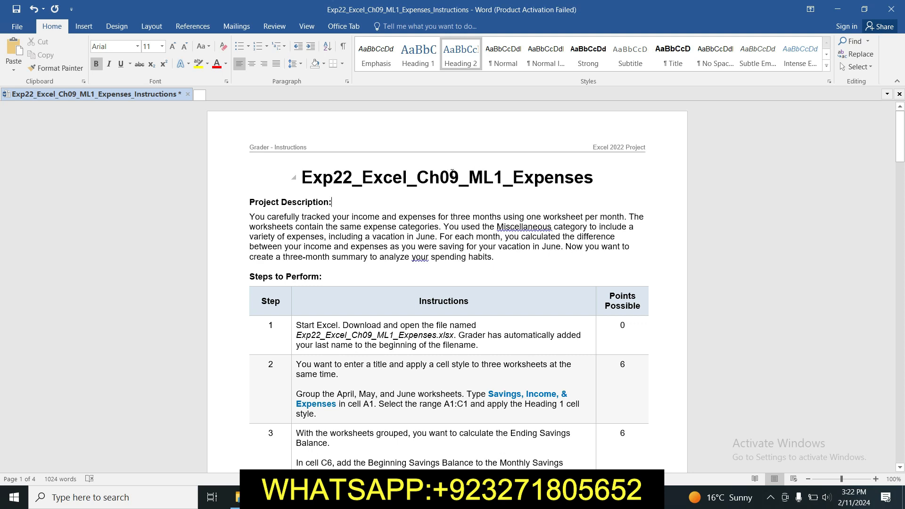
# Step: Highlight the document title Exp22_Excel_Ch09_ML1_Expenses in yellow
pyautogui.moveTo(470, 172); pyautogui.dragTo(584, 179)
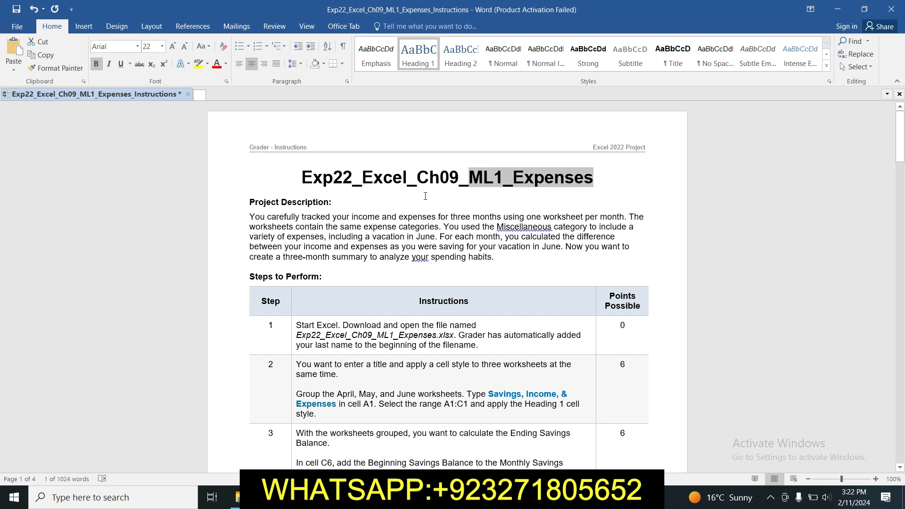
pyautogui.click(389, 194)
pyautogui.moveTo(302, 177); pyautogui.dragTo(538, 193)
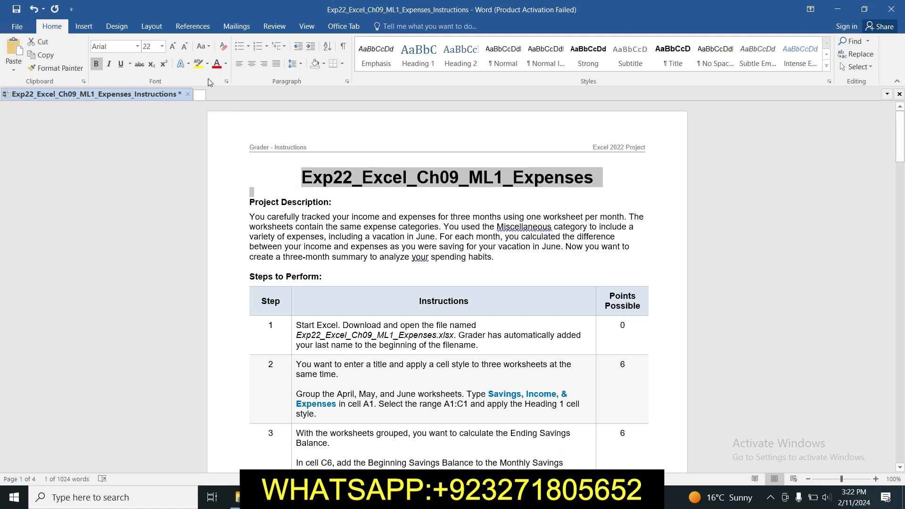
pyautogui.click(196, 65)
pyautogui.click(586, 183)
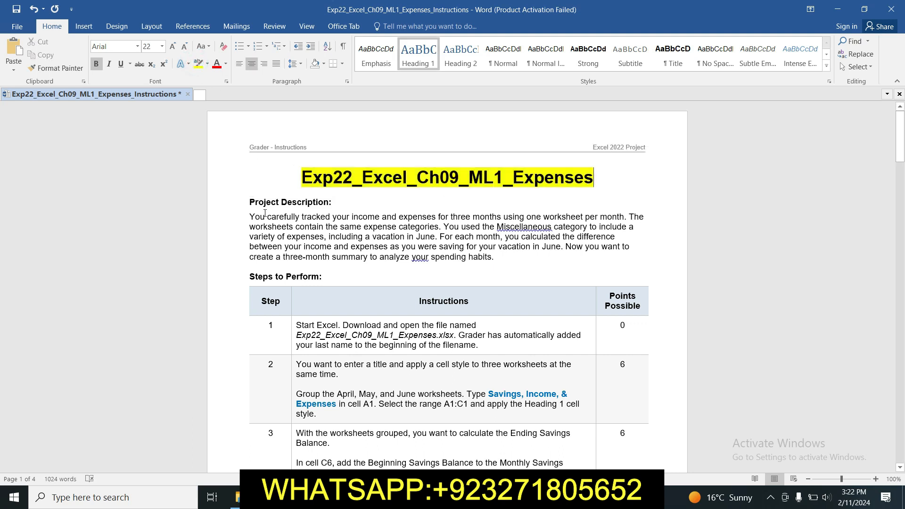
# Step: Highlight the paragraph under Project Description in yellow
pyautogui.moveTo(255, 216); pyautogui.dragTo(500, 264)
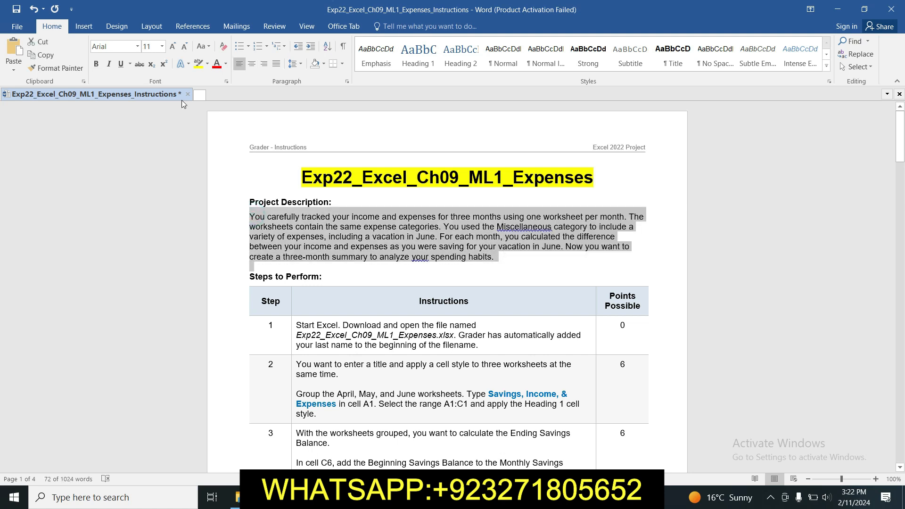
pyautogui.click(196, 64)
pyautogui.press('Right')
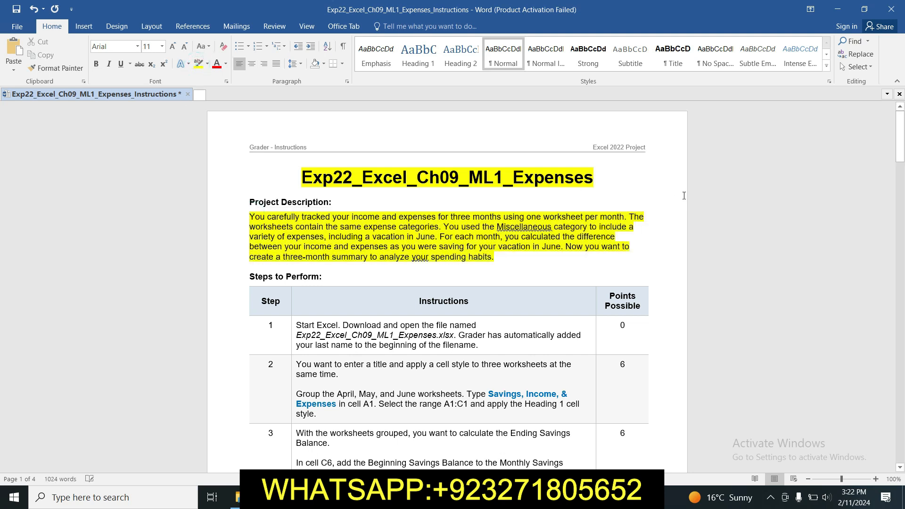
# Step: Highlight the step 1 instructions in yellow and take a brief look at the expenses workbook in Excel
pyautogui.moveTo(899, 139); pyautogui.dragTo(899, 153)
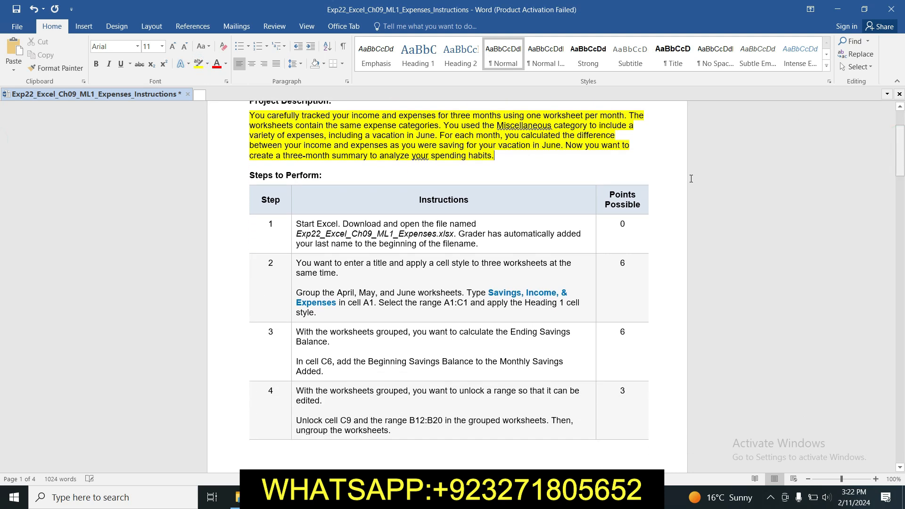
pyautogui.click(293, 226)
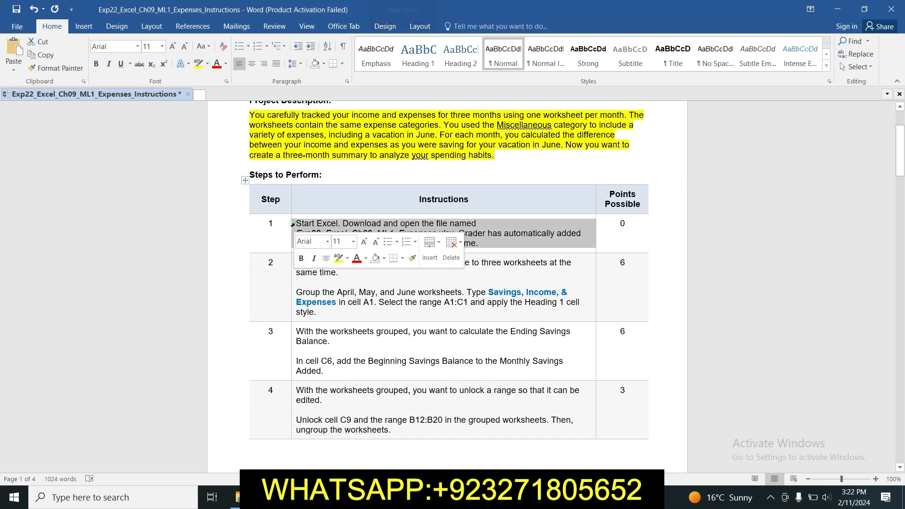
pyautogui.click(338, 259)
pyautogui.click(320, 236)
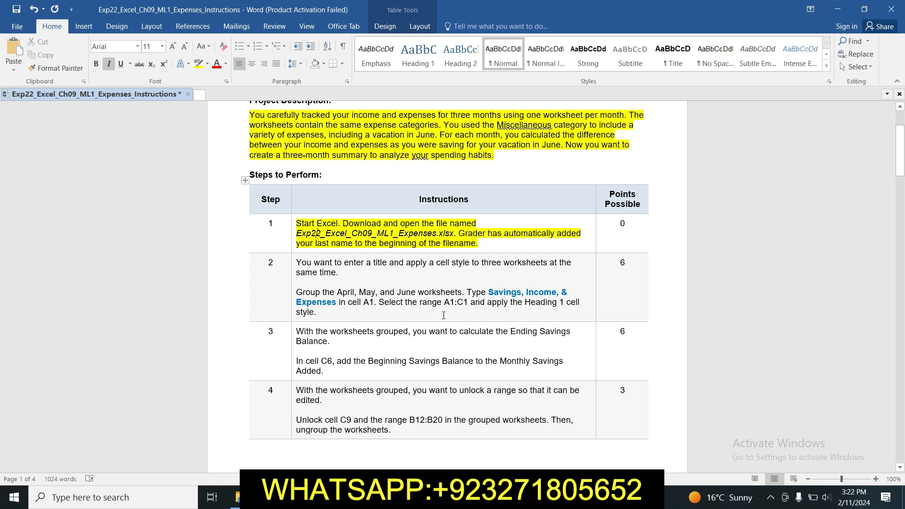
pyautogui.hotkey('alt', 'Tab')
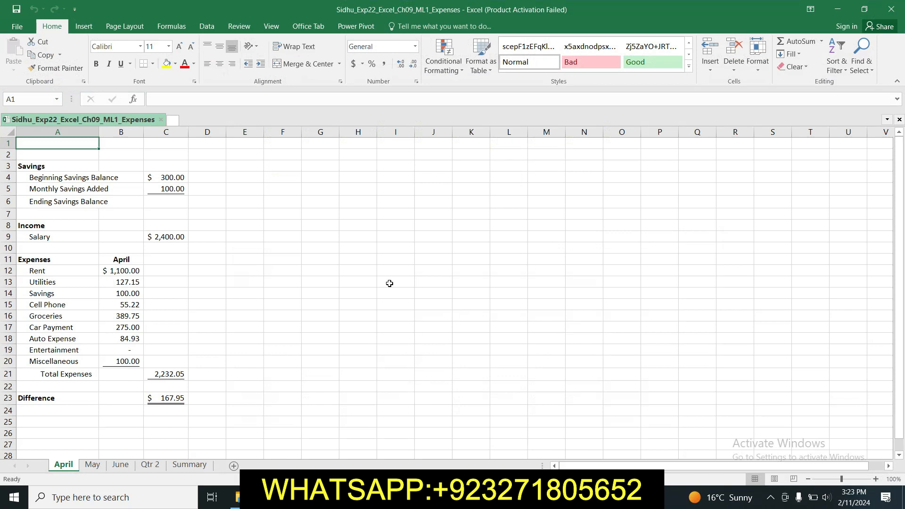
pyautogui.hotkey('alt', 'Tab')
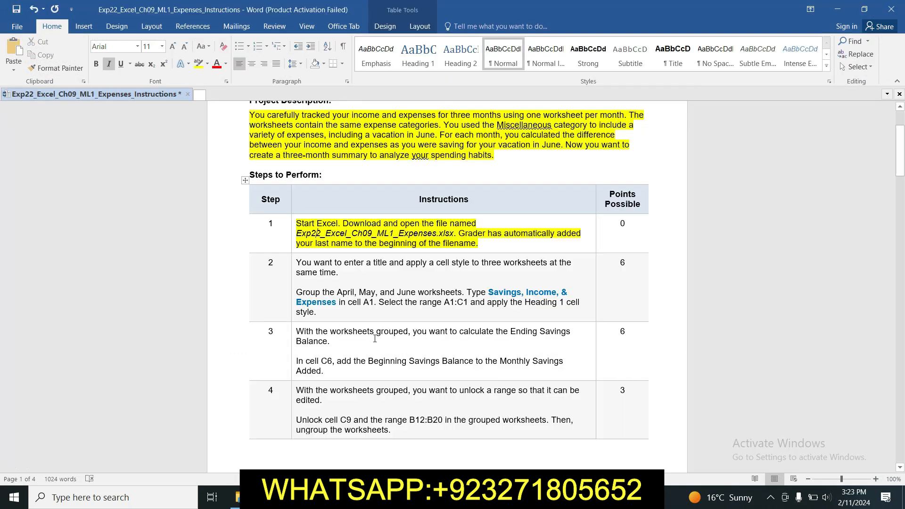
# Step: Highlight the step 2 instructions in the table in yellow
pyautogui.click(291, 264)
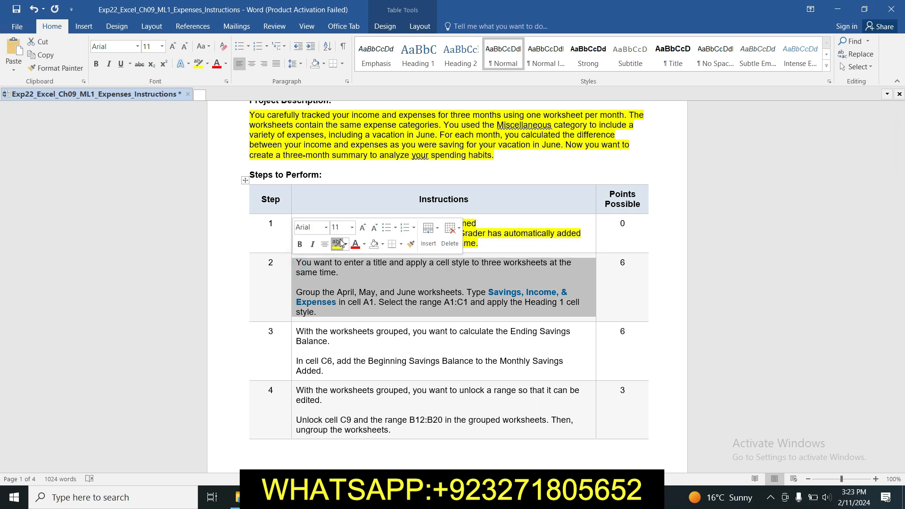
pyautogui.click(337, 245)
pyautogui.click(336, 285)
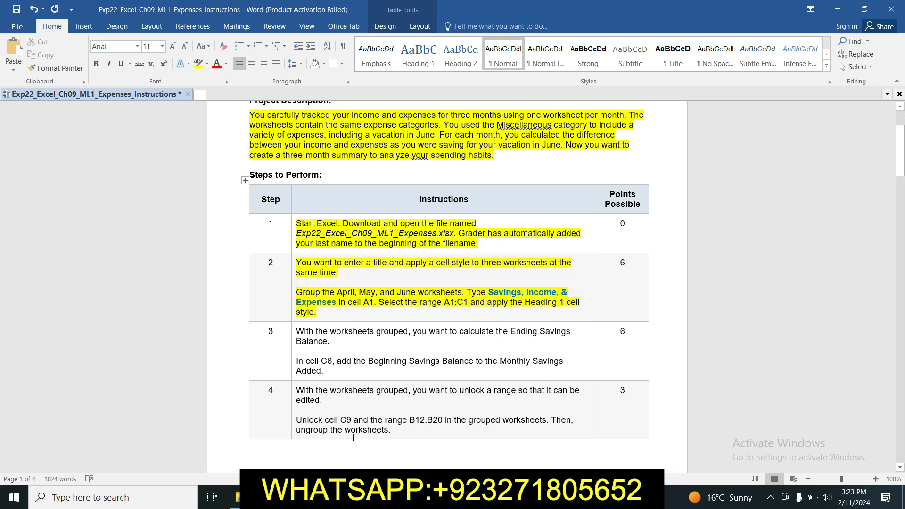
# Step: Switch to the Excel expenses workbook and group the April, May and June worksheets
pyautogui.hotkey('alt', 'Tab')
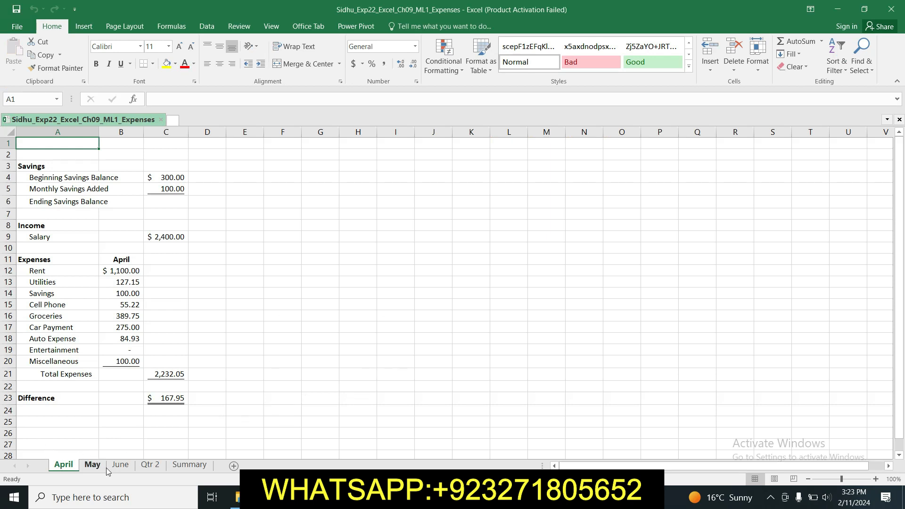
pyautogui.rightClick(58, 467)
pyautogui.click(59, 468)
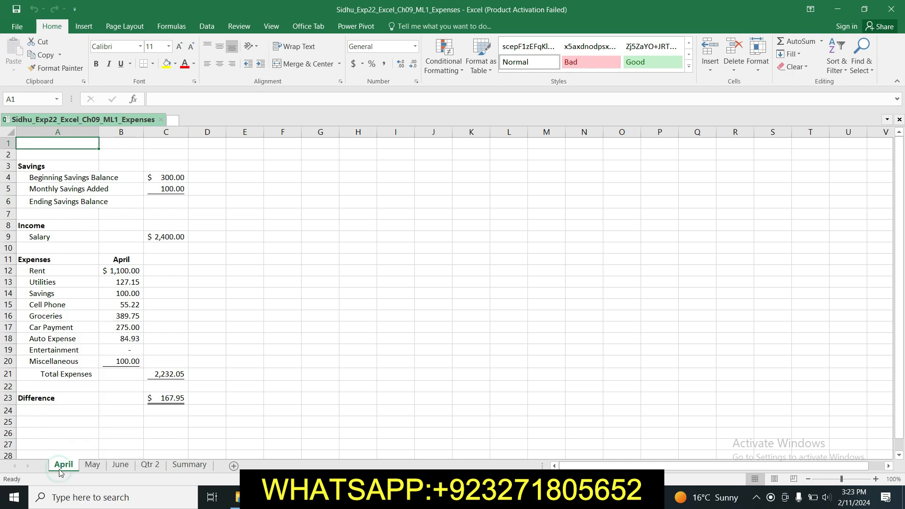
pyautogui.keyDown('ctrl'); pyautogui.click(91, 465); pyautogui.keyUp('ctrl')
pyautogui.keyDown('ctrl'); pyautogui.click(119, 465); pyautogui.keyUp('ctrl')
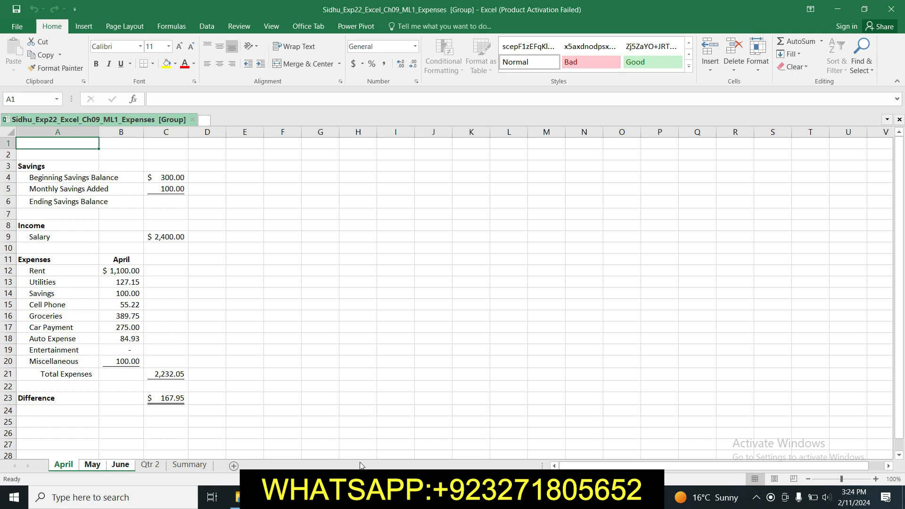
# Step: Copy the title "Savings, Income, & Expenses" from the Word instructions into cell A1 of the grouped Excel worksheets
pyautogui.click(388, 498)
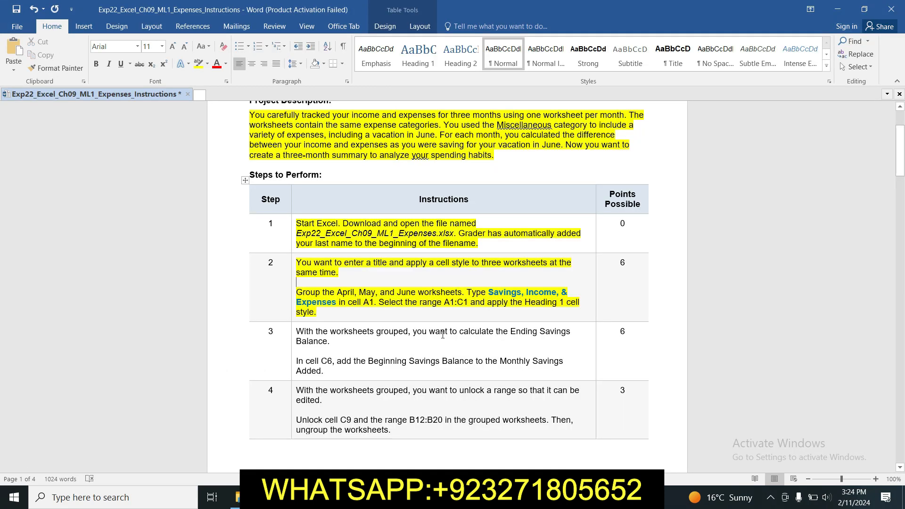
pyautogui.moveTo(488, 292); pyautogui.dragTo(336, 307)
pyautogui.hotkey('ctrl', 'c')
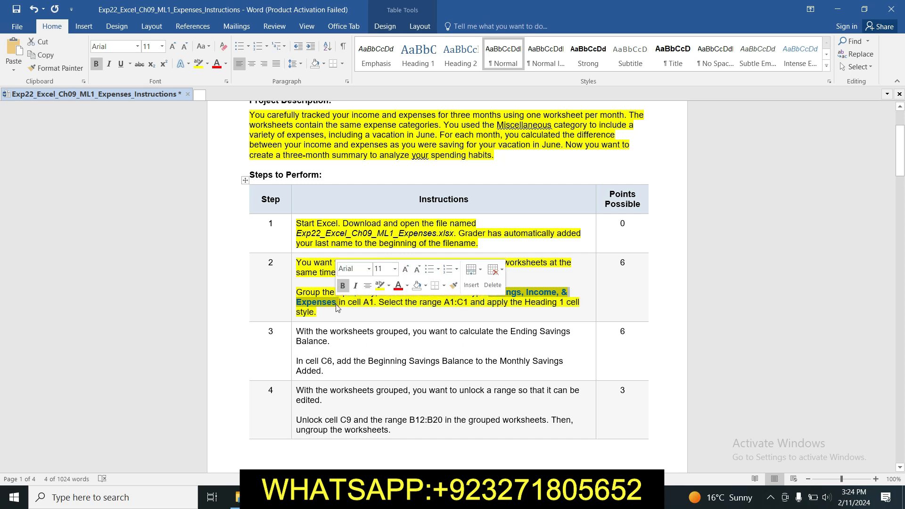
pyautogui.click(387, 497)
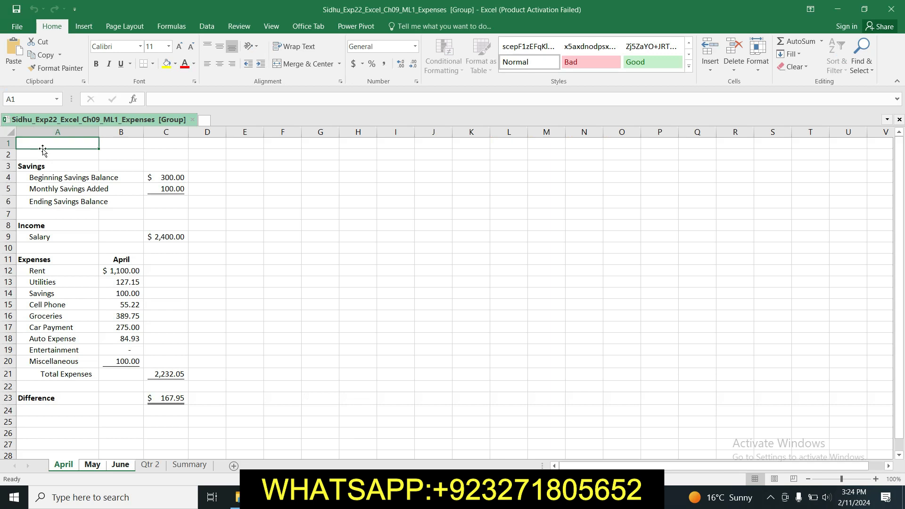
pyautogui.click(173, 100)
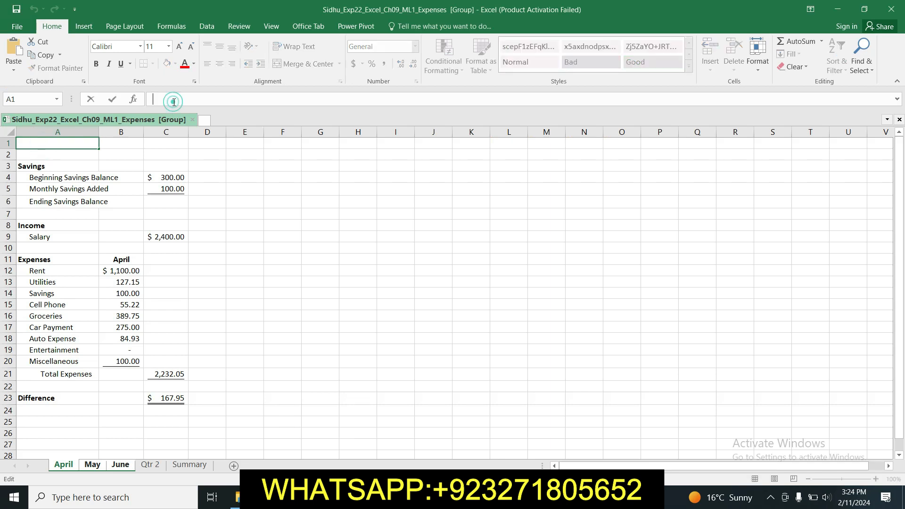
pyautogui.hotkey('ctrl', 'v')
pyautogui.press('Return')
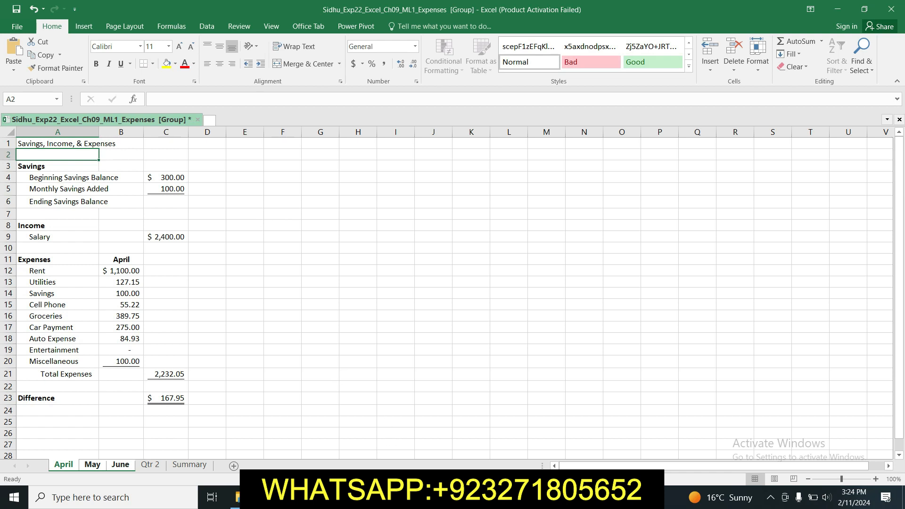
# Step: Check the range named in step 2 of the Word instructions and apply the Heading 1 cell style to A1:C1 in the grouped Excel worksheets
pyautogui.click(378, 497)
pyautogui.click(377, 320)
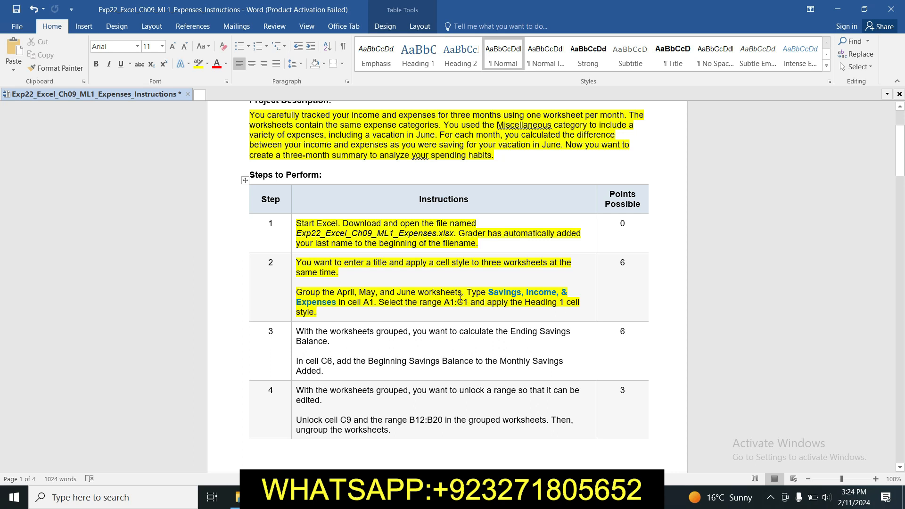
pyautogui.moveTo(444, 303); pyautogui.dragTo(469, 302)
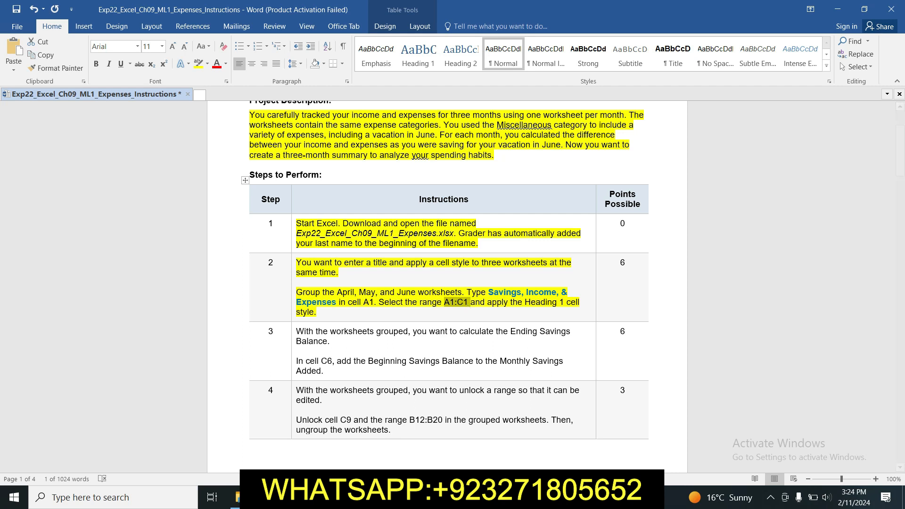
pyautogui.hotkey('alt', 'Tab')
pyautogui.click(42, 99)
pyautogui.write('A1:C1')
pyautogui.press('Return')
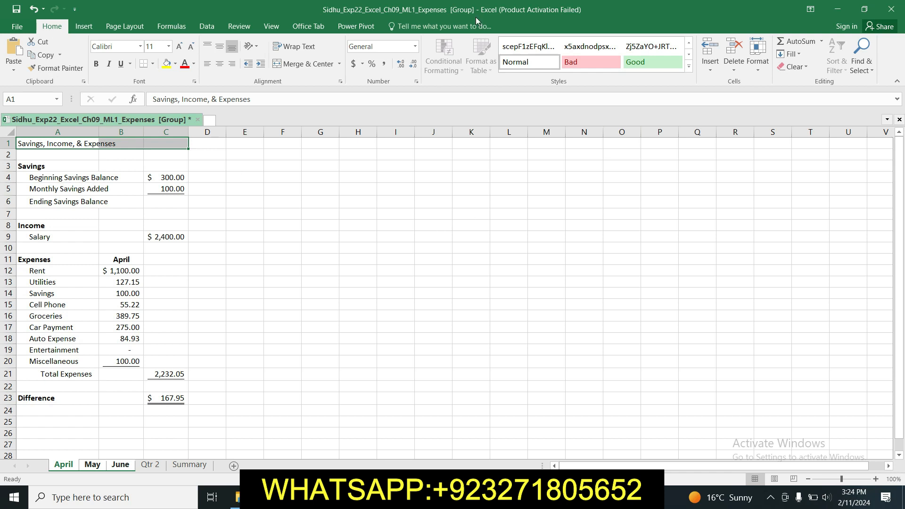
pyautogui.click(689, 66)
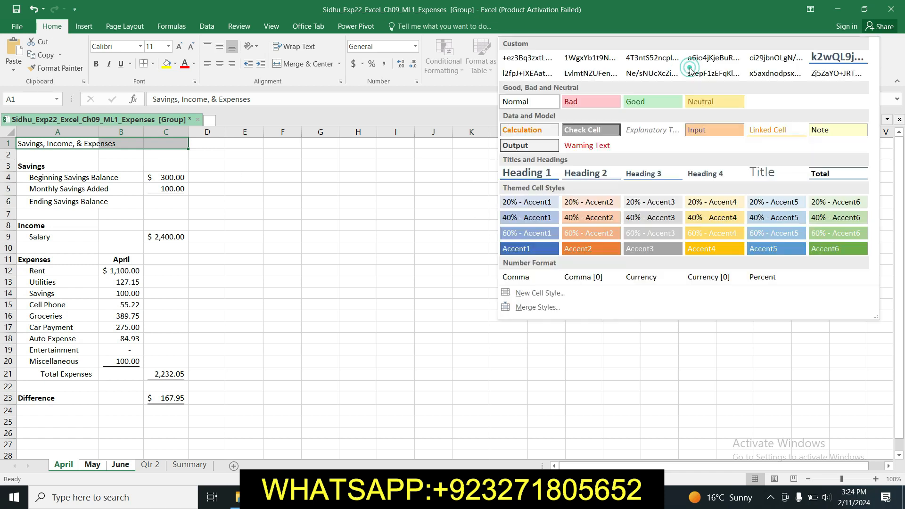
pyautogui.click(522, 175)
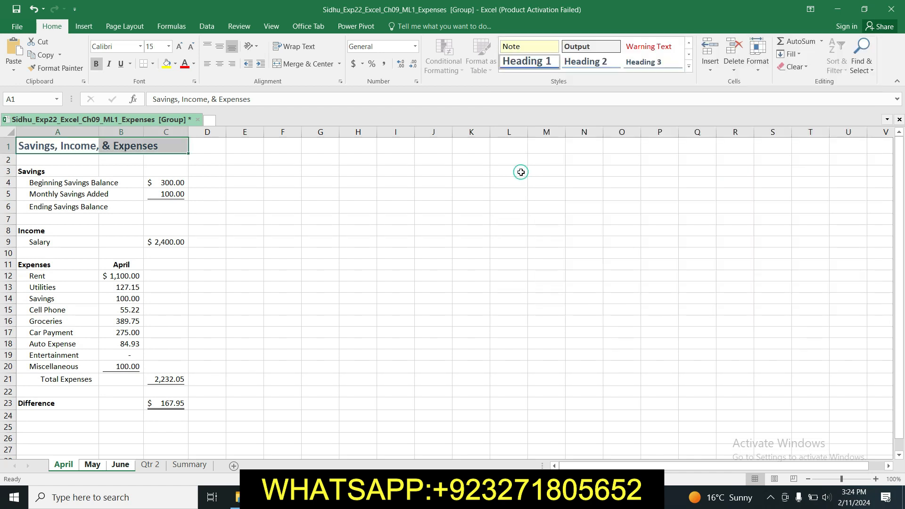
pyautogui.click(280, 168)
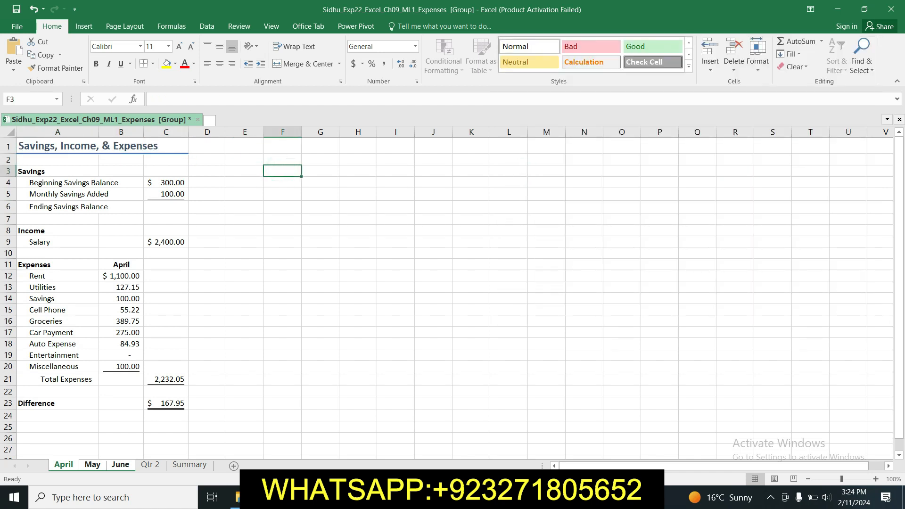
# Step: Switch to the Word instructions and highlight the step 3 text in yellow
pyautogui.hotkey('alt', 'Tab')
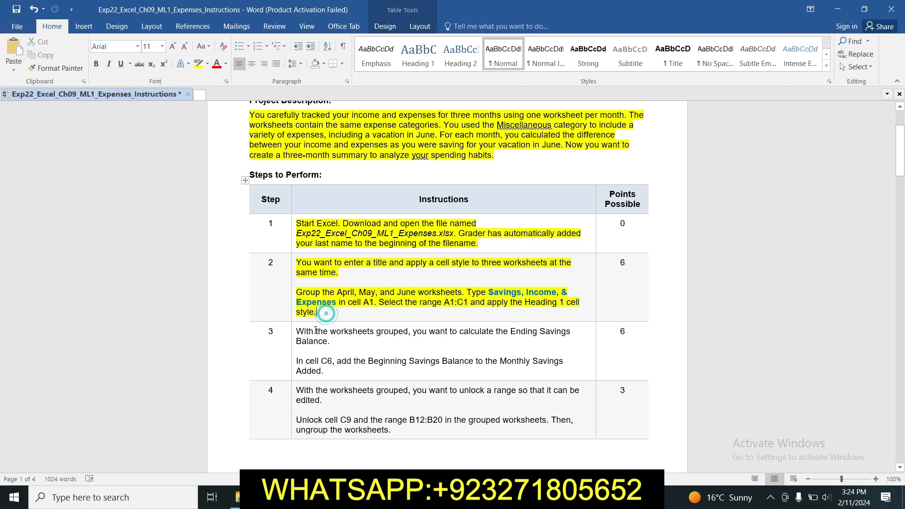
pyautogui.click(292, 333)
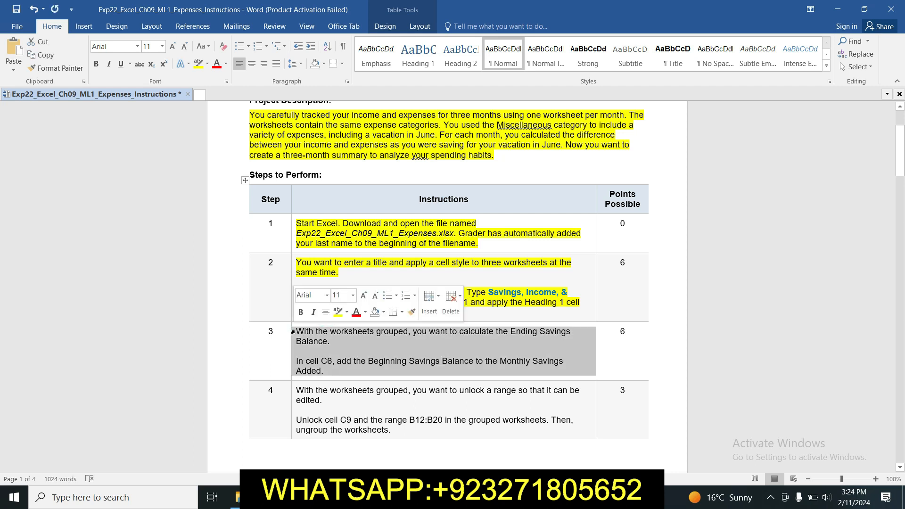
pyautogui.click(338, 311)
pyautogui.click(344, 351)
pyautogui.moveTo(899, 151); pyautogui.dragTo(900, 187)
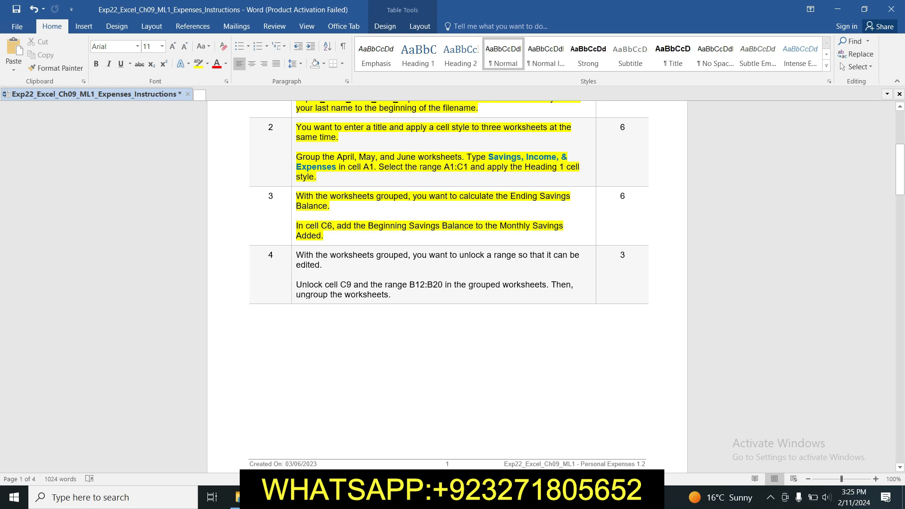
# Step: In the grouped Excel worksheets, enter the formula =C4+C5 in cell C6 to calculate the Ending Savings Balance
pyautogui.click(390, 497)
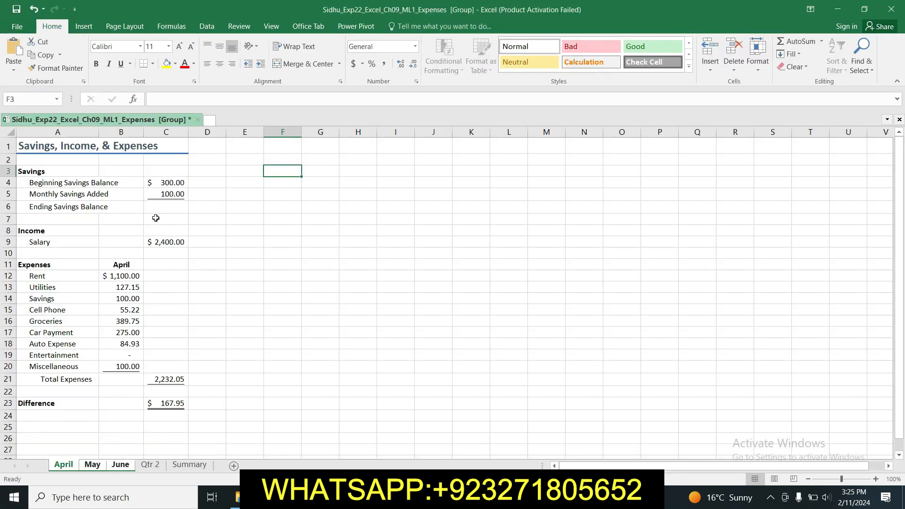
pyautogui.click(165, 208)
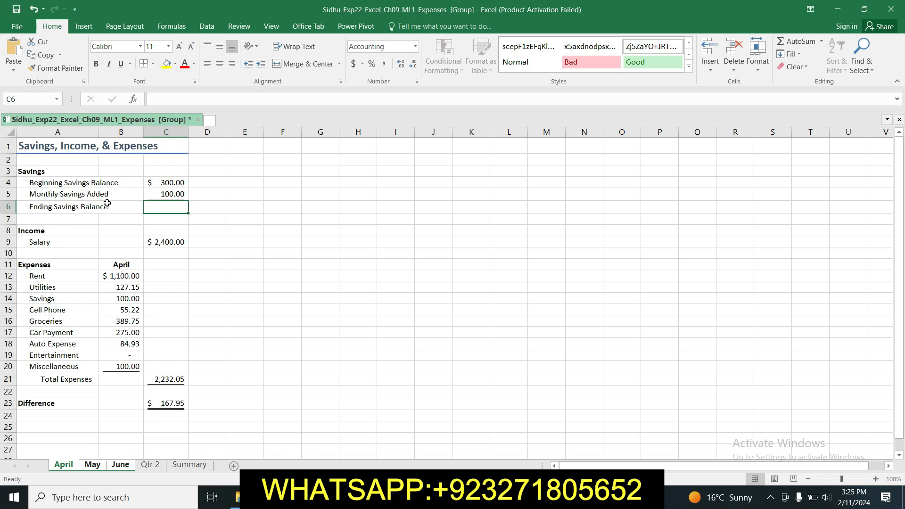
pyautogui.click(197, 99)
pyautogui.write('=')
pyautogui.click(170, 182)
pyautogui.write('+')
pyautogui.click(178, 194)
pyautogui.press('Return')
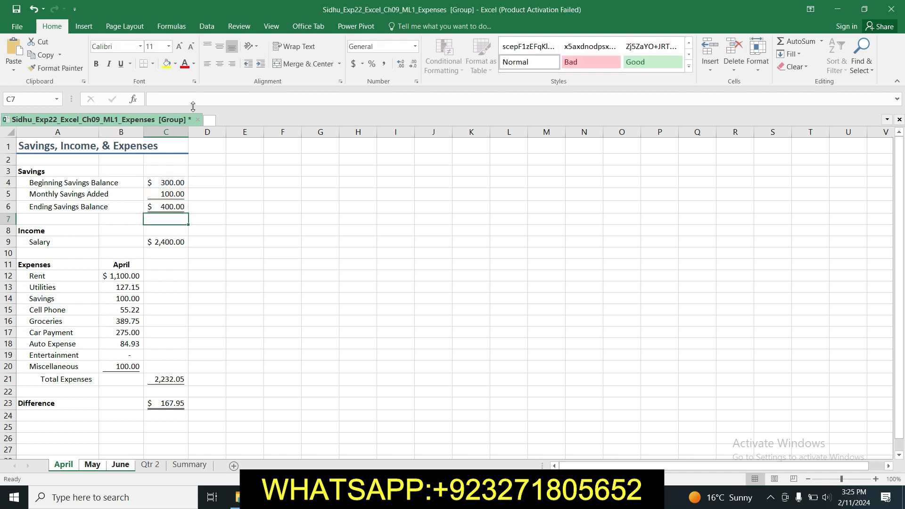
pyautogui.click(176, 206)
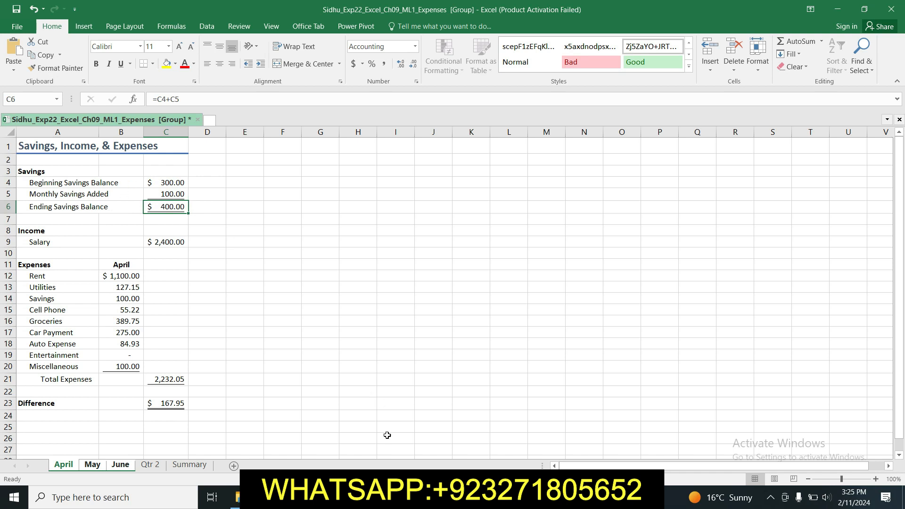
# Step: Switch to the Word instructions and highlight the step 4 text in yellow
pyautogui.click(353, 498)
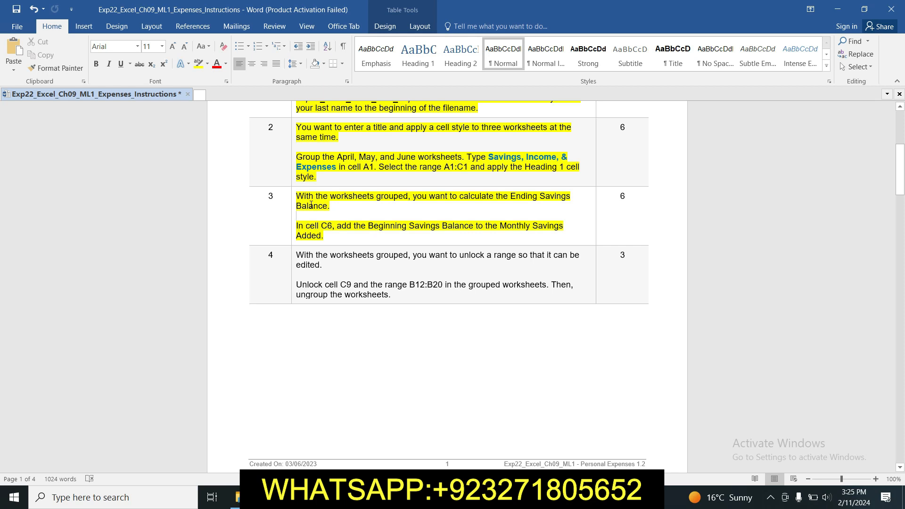
pyautogui.click(294, 255)
pyautogui.click(337, 241)
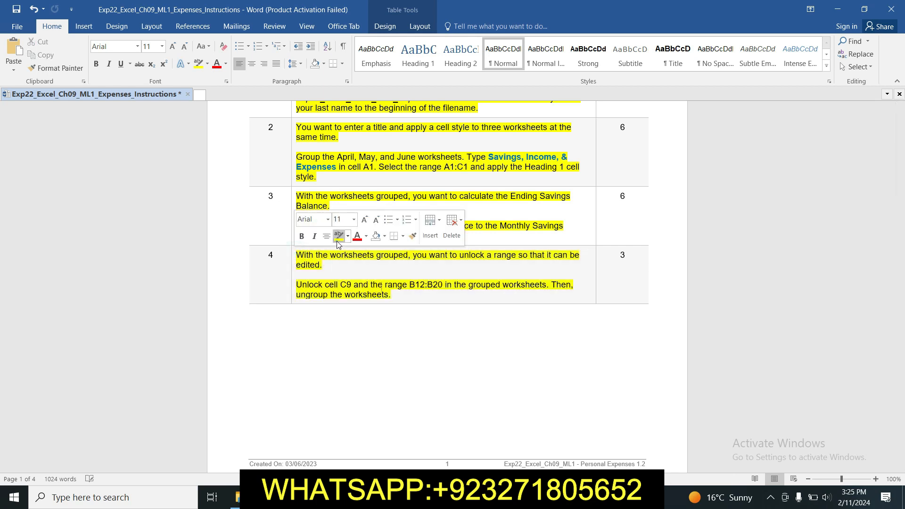
# Step: Switch to the grouped Excel worksheets and unlock cell C9 by turning off its Locked protection setting
pyautogui.click(336, 266)
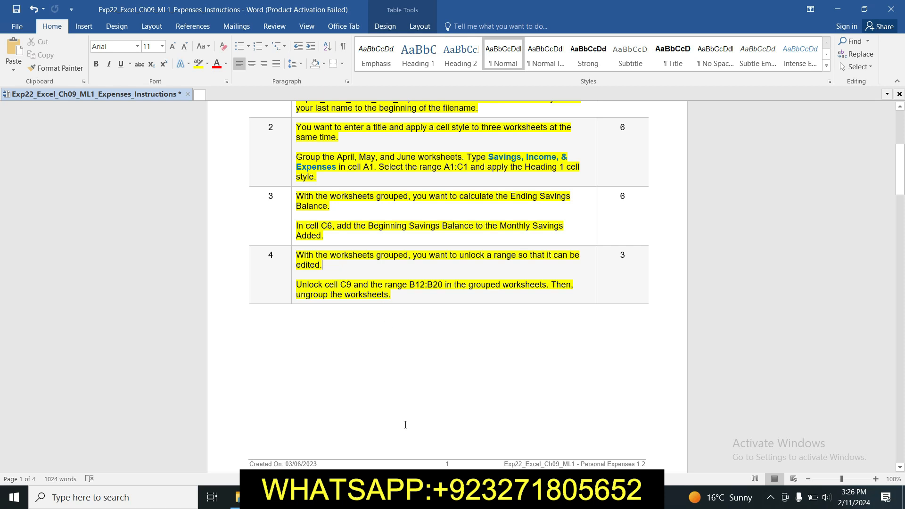
pyautogui.hotkey('alt', 'Tab')
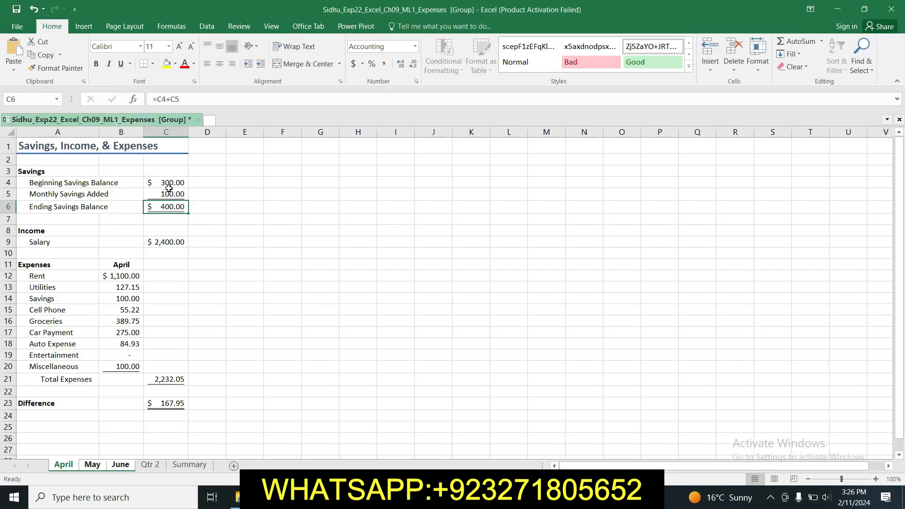
pyautogui.click(169, 242)
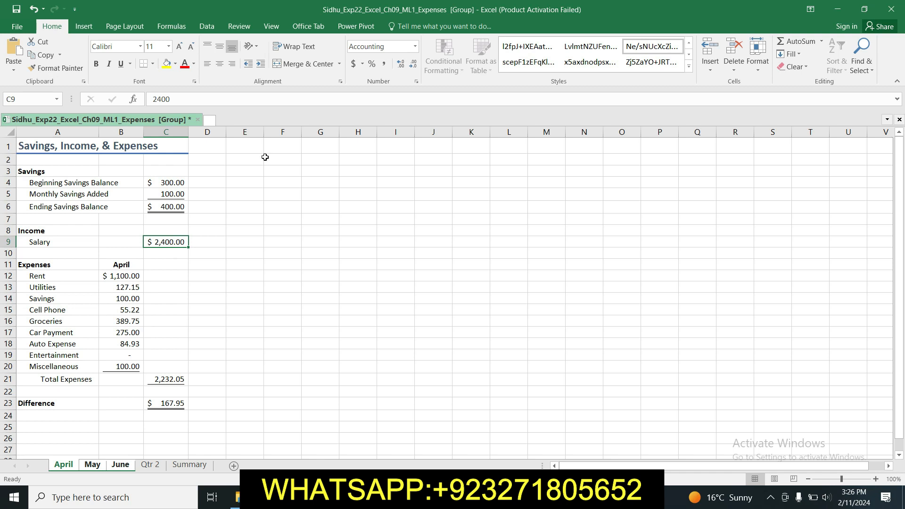
pyautogui.click(758, 60)
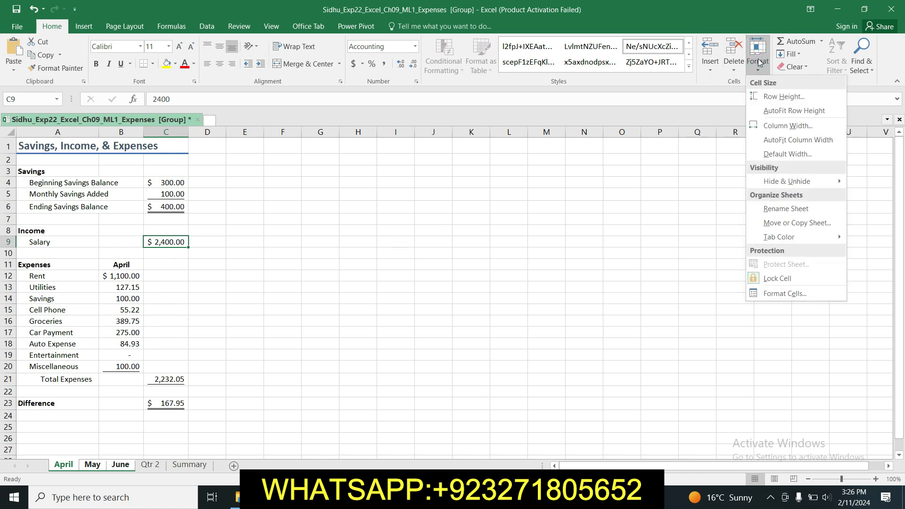
pyautogui.click(786, 295)
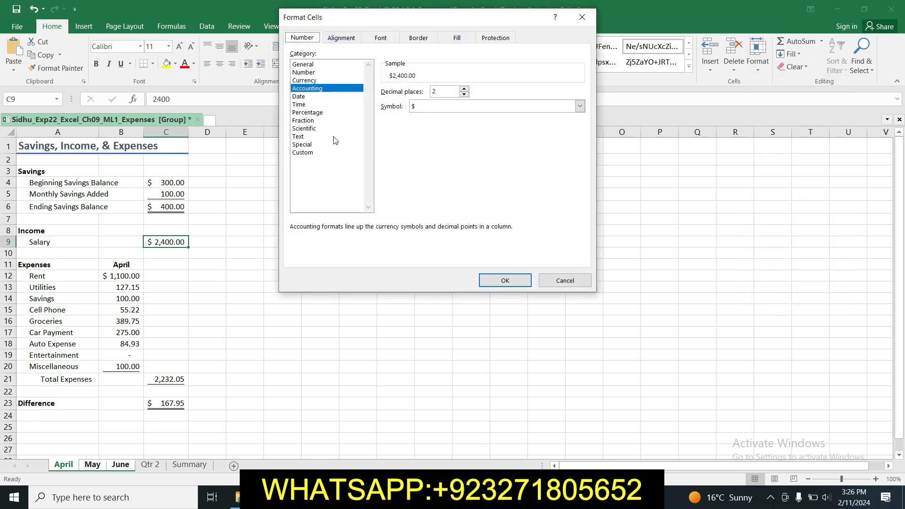
pyautogui.click(497, 41)
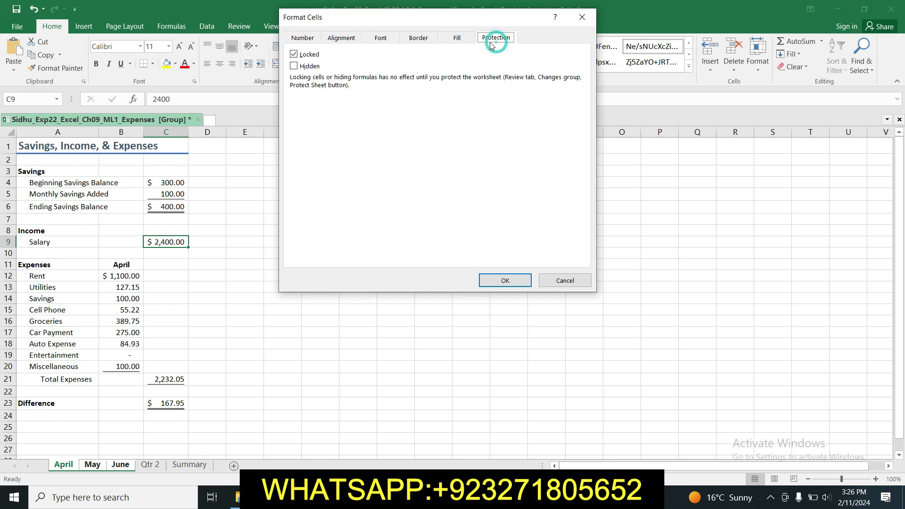
pyautogui.click(294, 55)
pyautogui.click(508, 281)
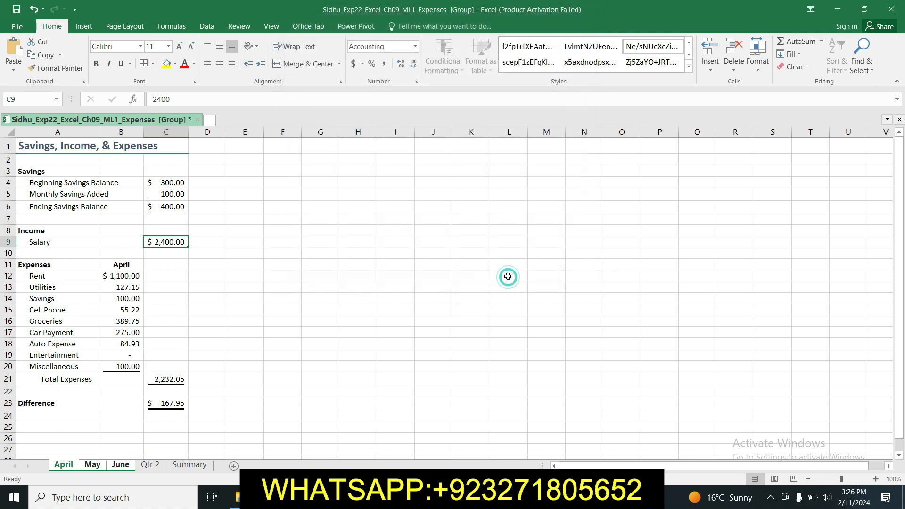
# Step: Copy the range reference B12:B20 from step 4 of the Word instructions, select that range in the grouped Excel worksheets and unlock it
pyautogui.hotkey('alt', 'Tab')
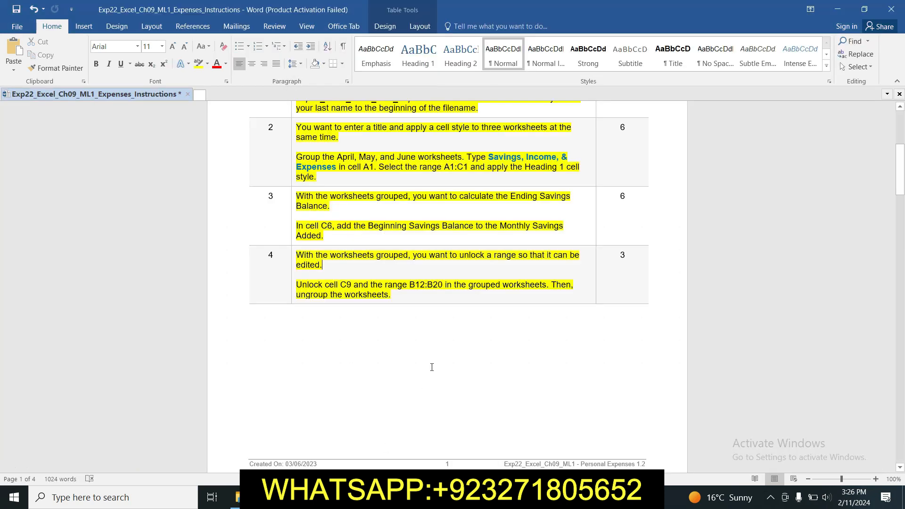
pyautogui.moveTo(413, 285); pyautogui.dragTo(441, 286)
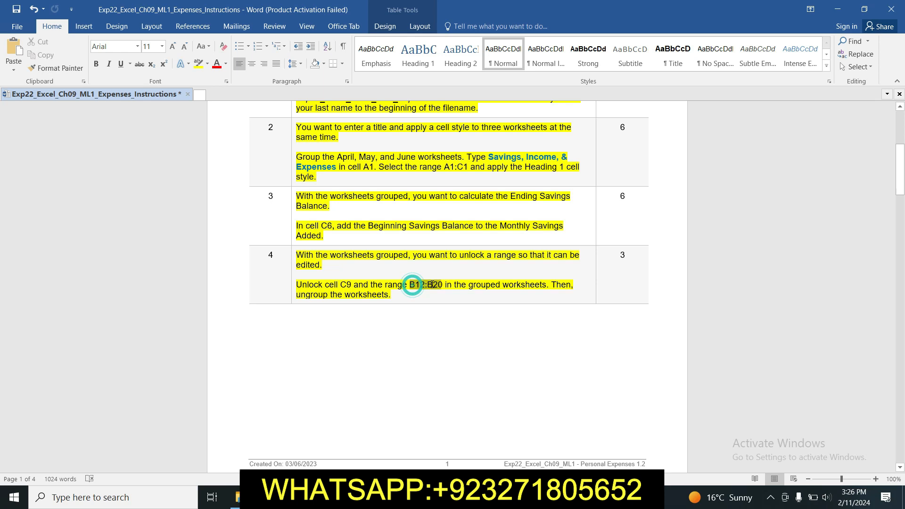
pyautogui.hotkey('ctrl', 'c')
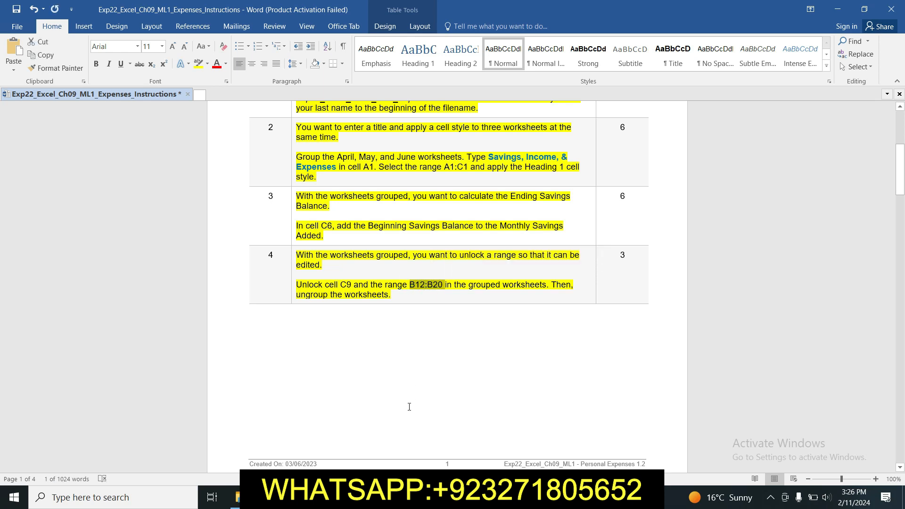
pyautogui.hotkey('alt', 'Tab')
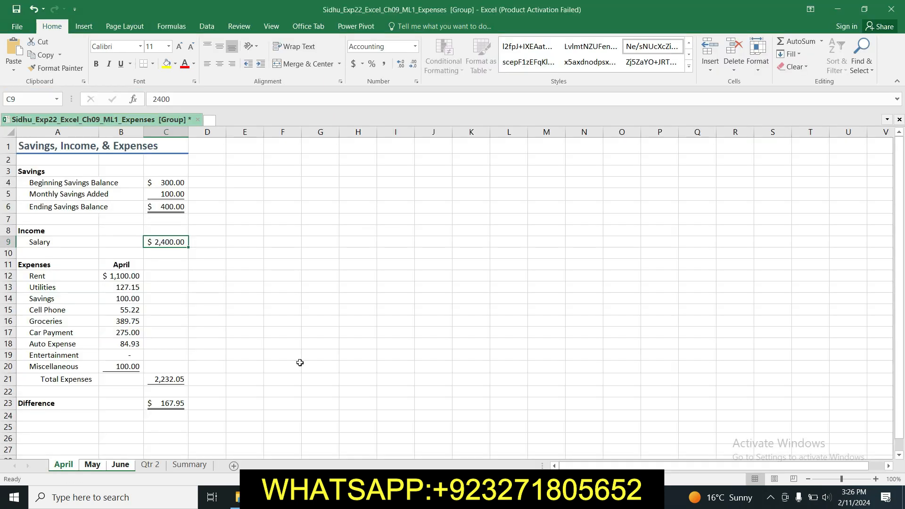
pyautogui.click(39, 102)
pyautogui.hotkey('ctrl', 'v')
pyautogui.press('Return')
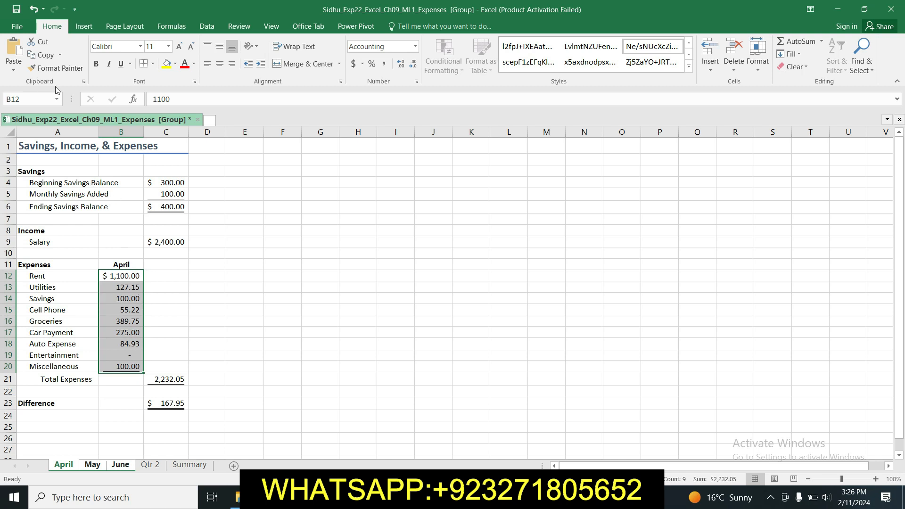
pyautogui.click(755, 70)
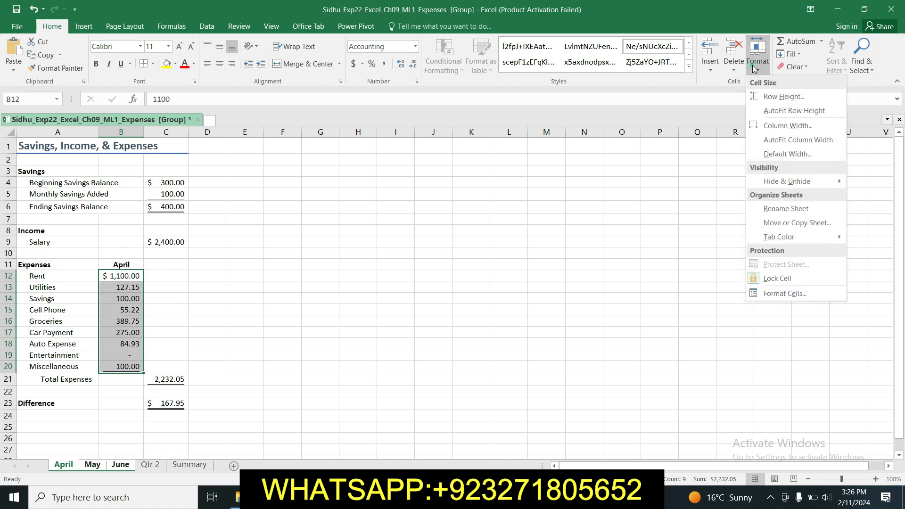
pyautogui.click(780, 292)
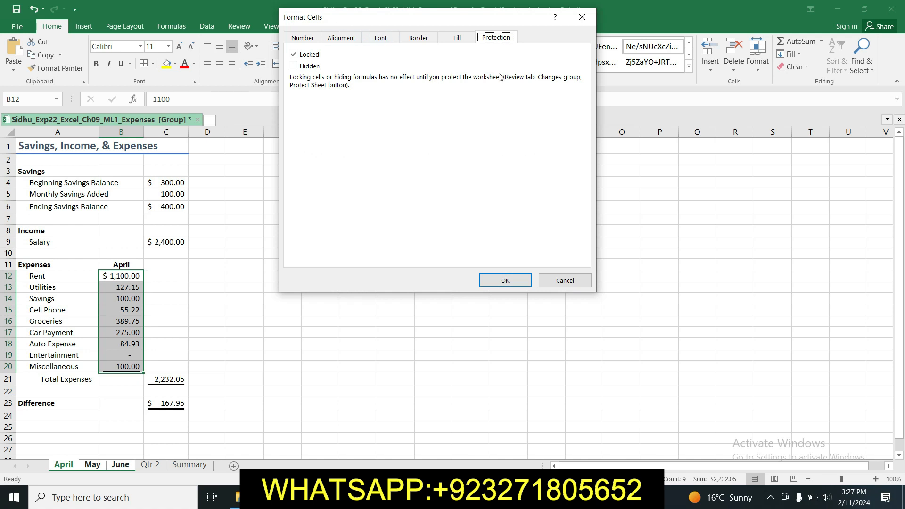
pyautogui.click(294, 54)
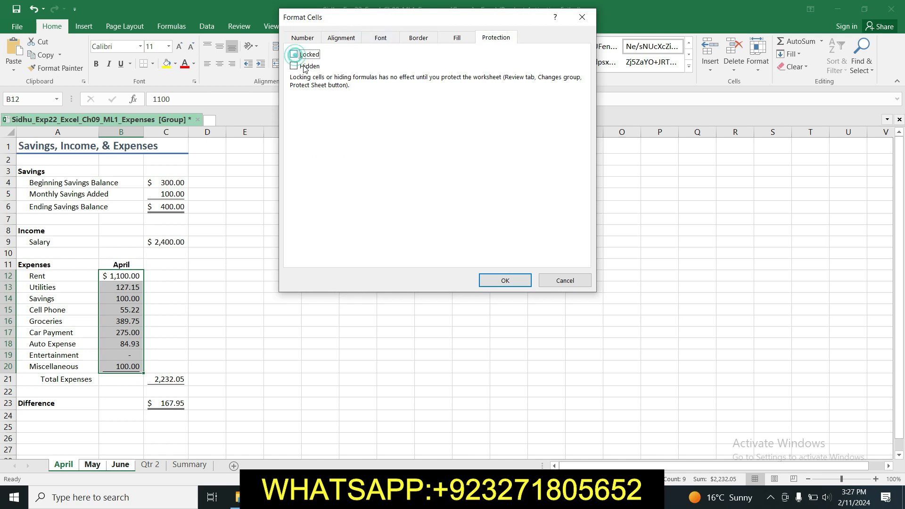
pyautogui.click(502, 280)
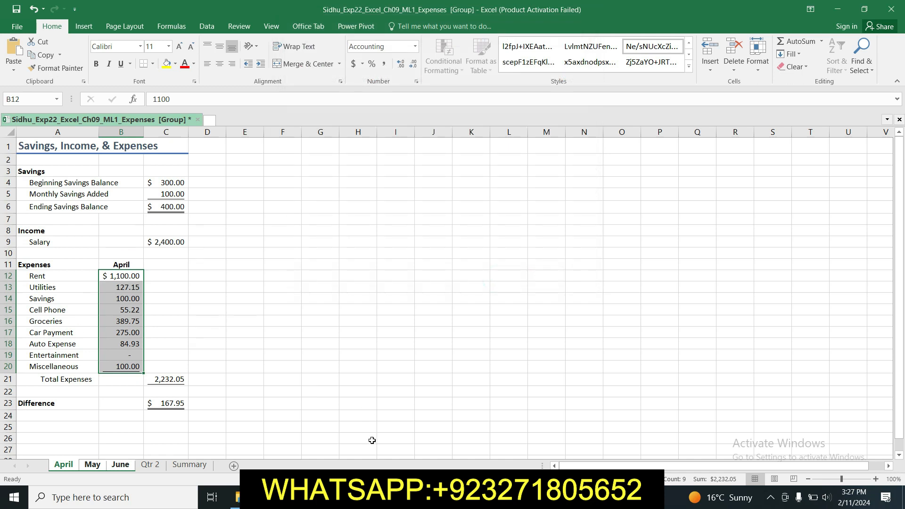
# Step: Recheck step 4 of the Word instructions and ungroup the April, May and June worksheets in Excel
pyautogui.hotkey('alt', 'Tab')
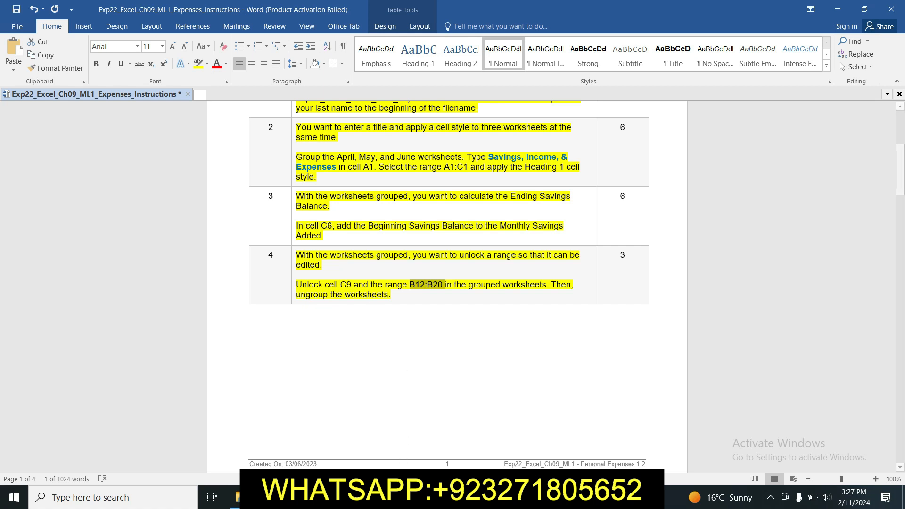
pyautogui.hotkey('alt', 'Tab')
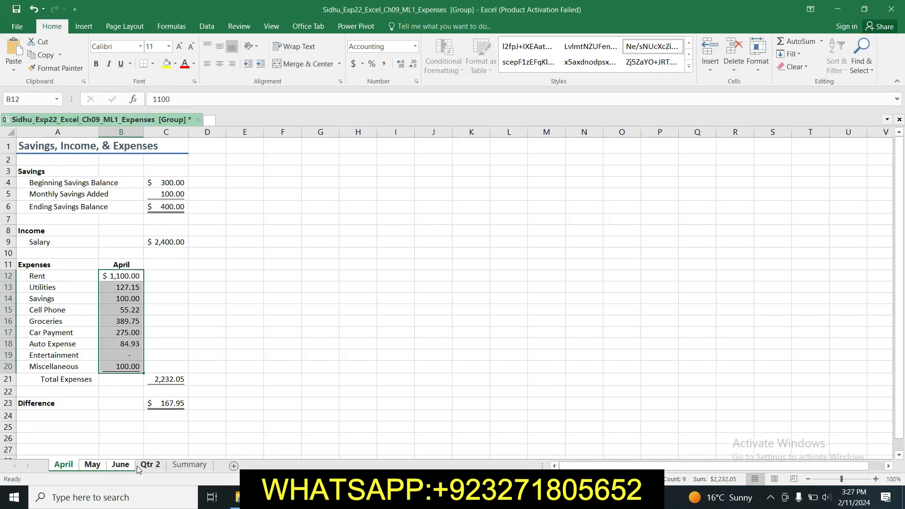
pyautogui.rightClick(66, 467)
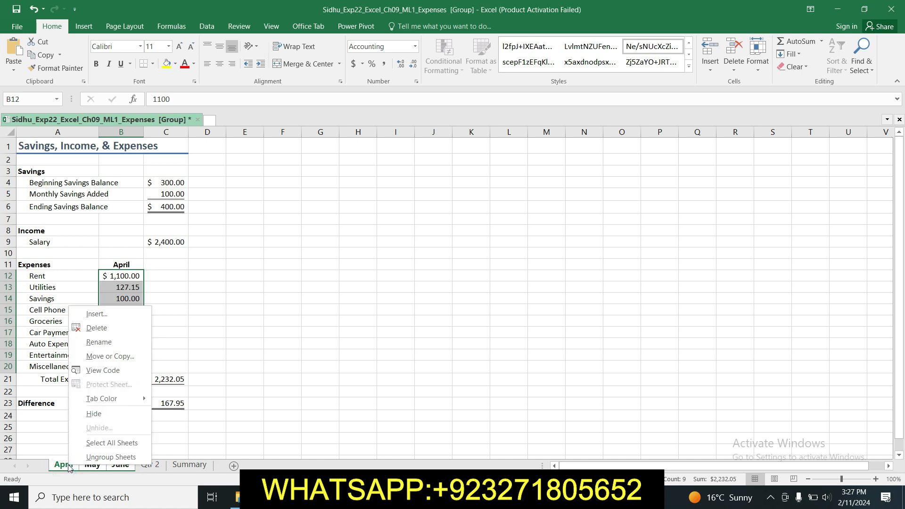
pyautogui.click(99, 458)
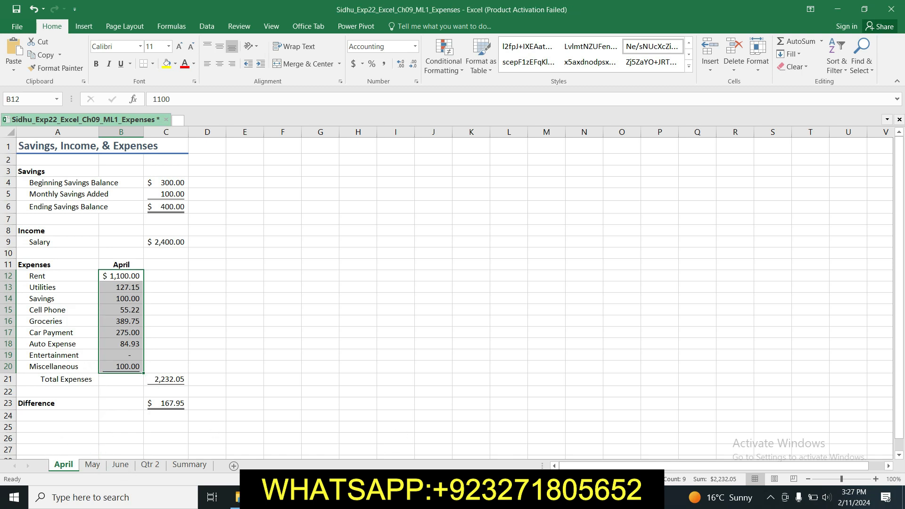
# Step: Switch to the Word instructions and highlight the step 5 text in yellow
pyautogui.hotkey('alt', 'Tab')
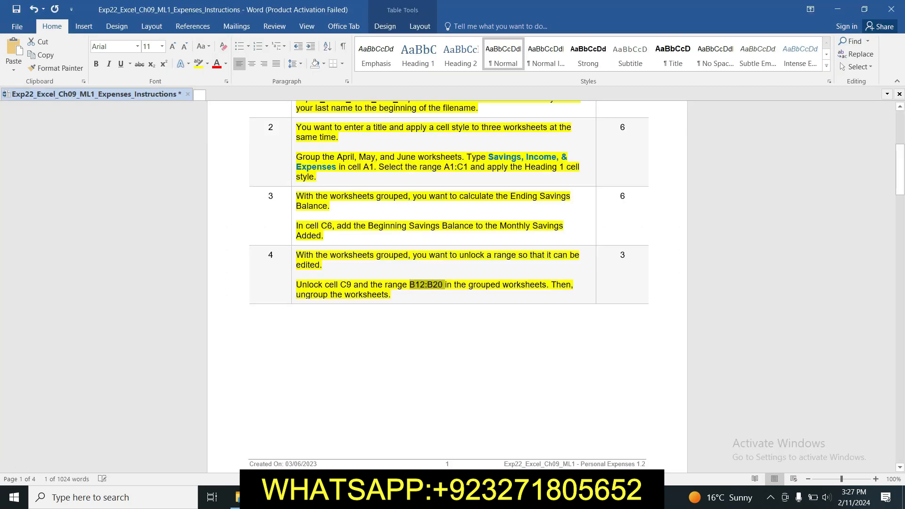
pyautogui.click(466, 242)
pyautogui.moveTo(902, 173); pyautogui.dragTo(901, 232)
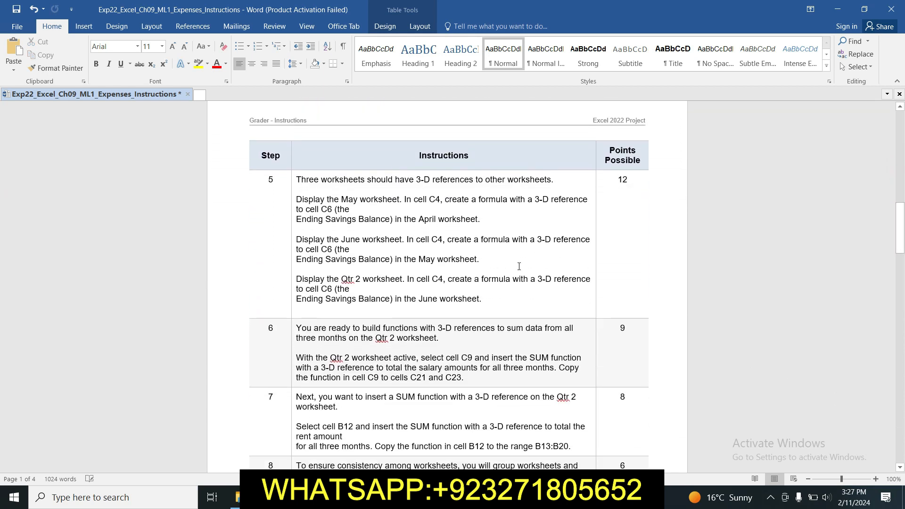
pyautogui.click(292, 181)
pyautogui.click(336, 161)
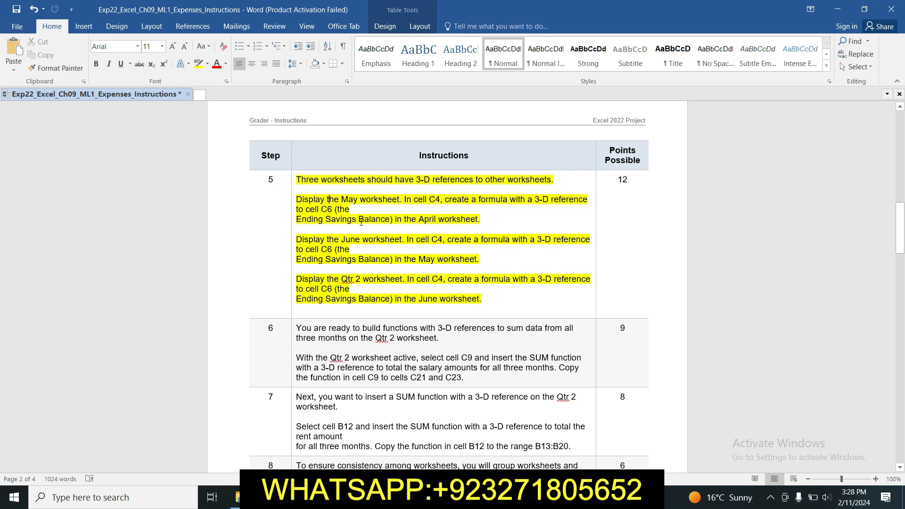
# Step: Check the first task of step 5 in the Word instructions and display the May worksheet in Excel
pyautogui.moveTo(296, 199); pyautogui.dragTo(398, 200)
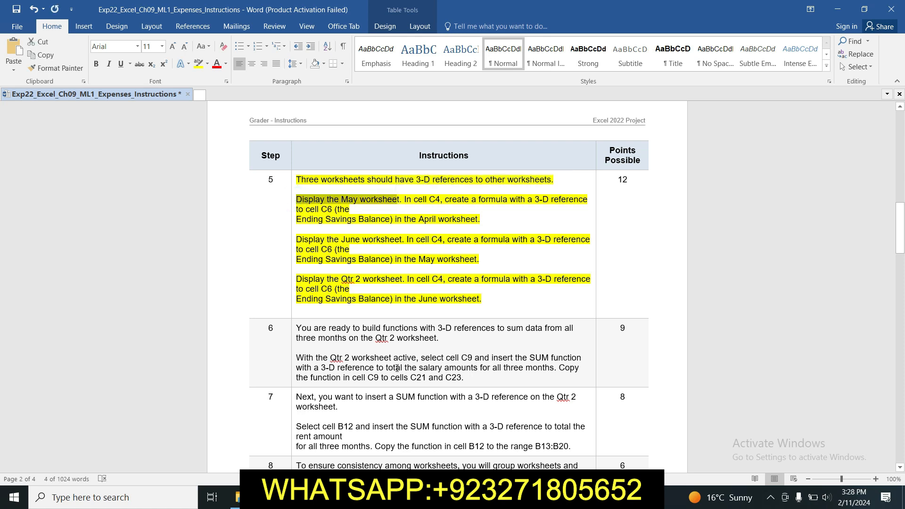
pyautogui.hotkey('alt', 'Tab')
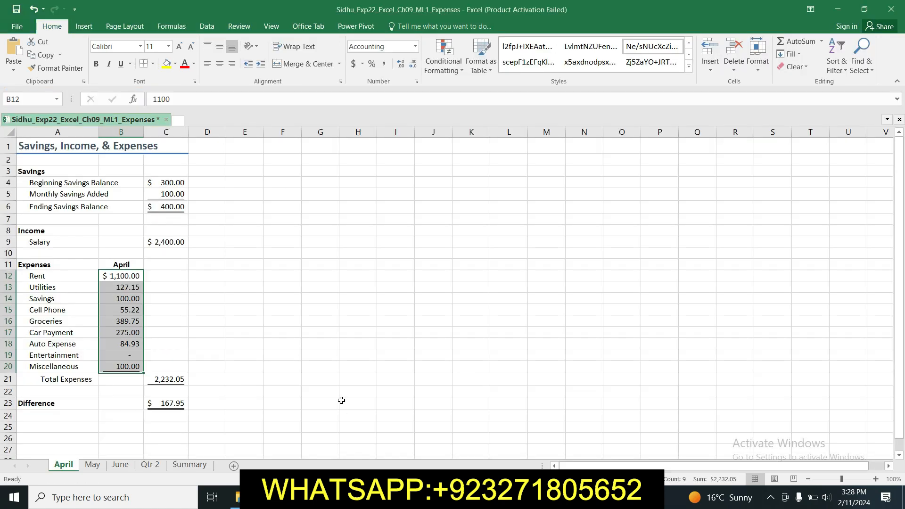
pyautogui.click(228, 343)
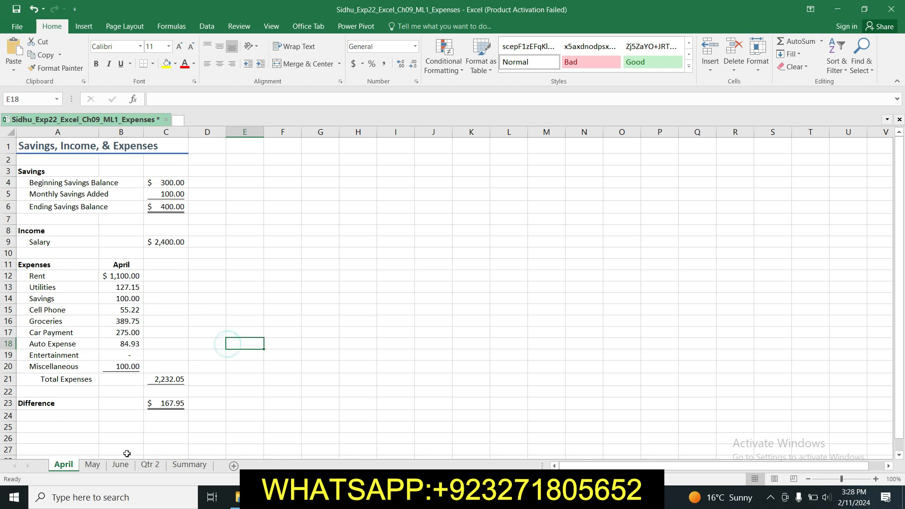
pyautogui.hotkey('alt', 'Tab')
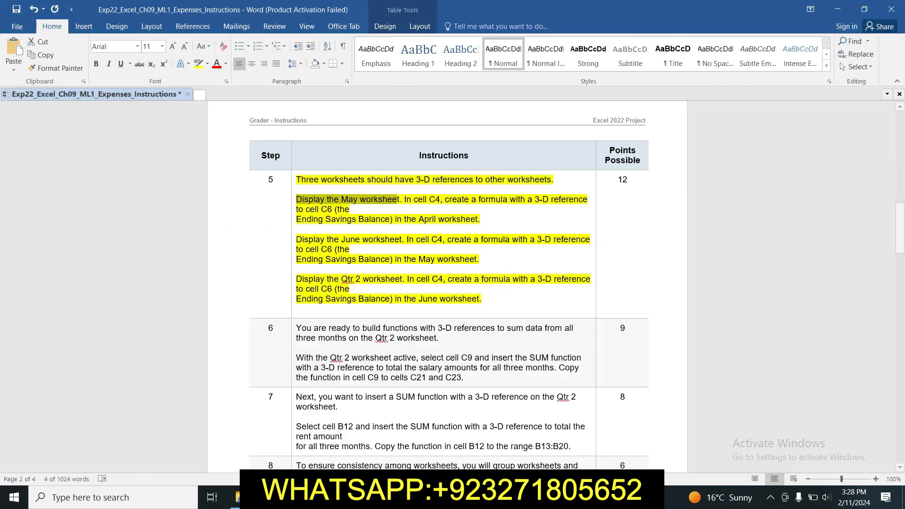
pyautogui.hotkey('alt', 'Tab')
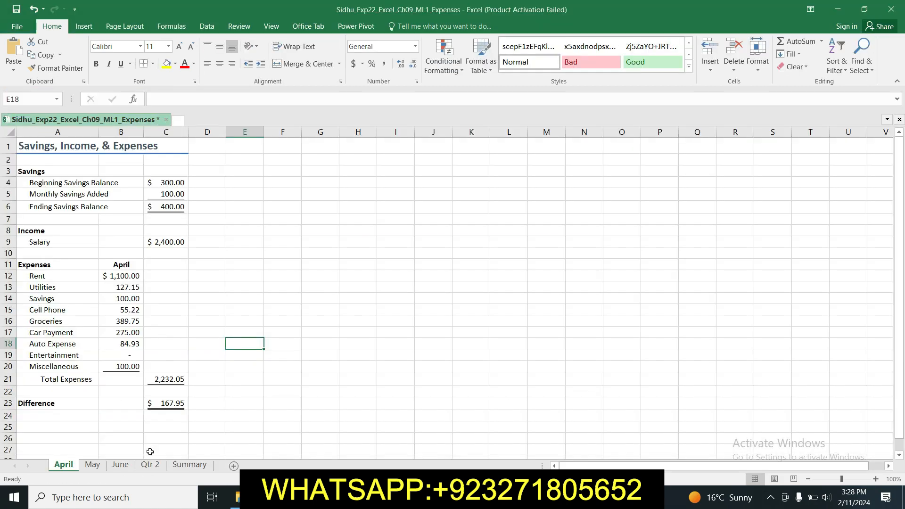
pyautogui.click(92, 464)
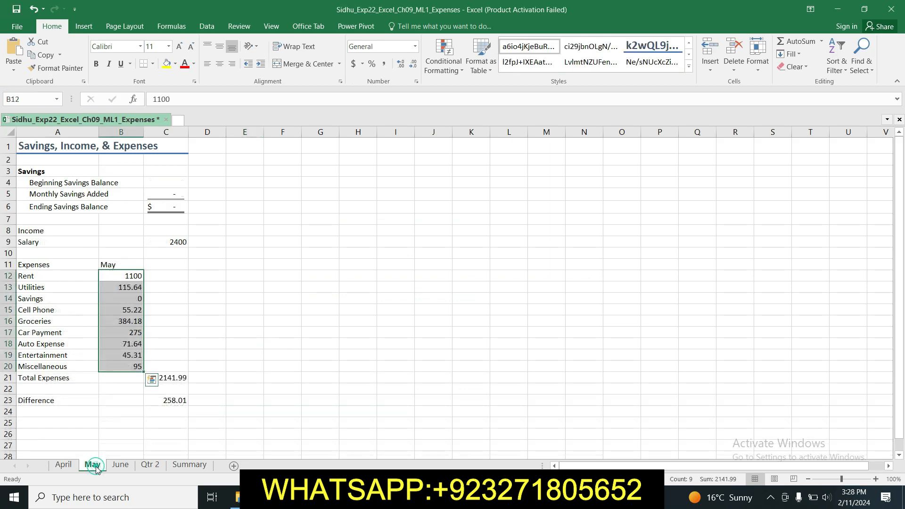
pyautogui.click(357, 434)
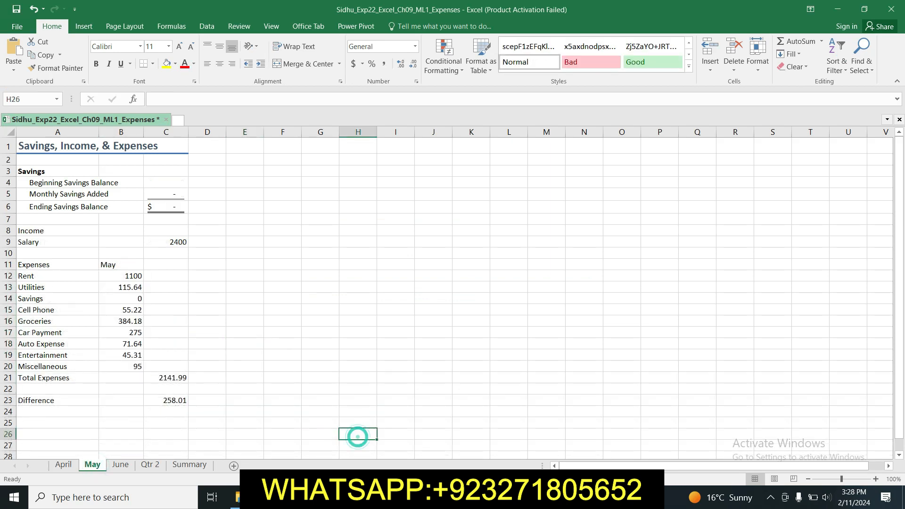
# Step: Recheck step 5 in the Word instructions, and in Excel enter the formula =April!C6 in cell C4 of the May worksheet
pyautogui.hotkey('alt', 'Tab')
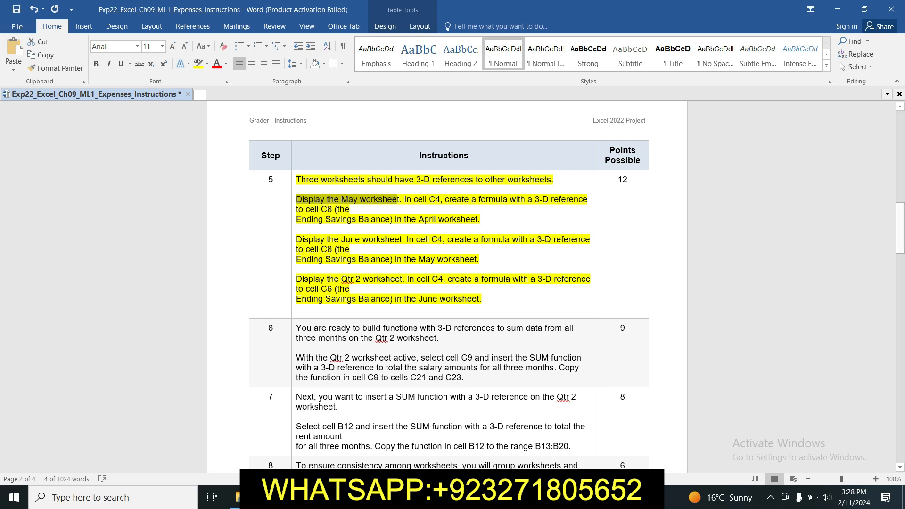
pyautogui.click(390, 497)
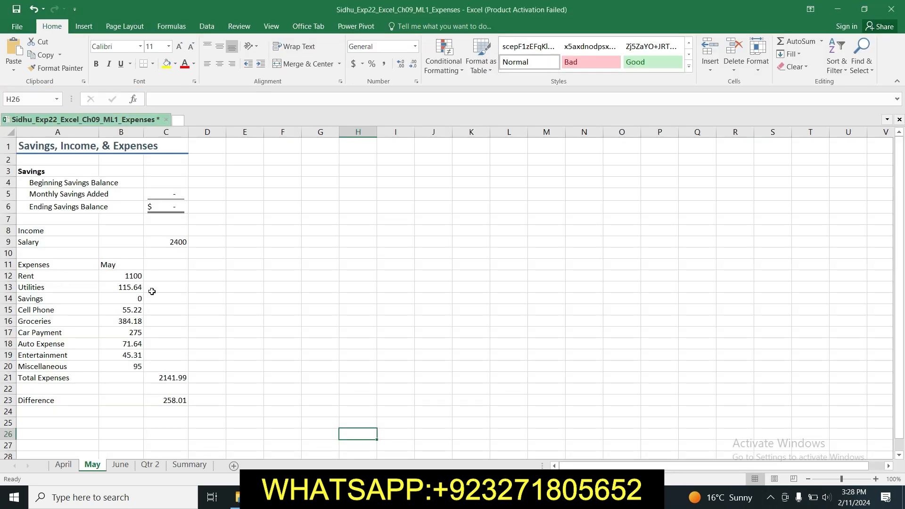
pyautogui.click(162, 184)
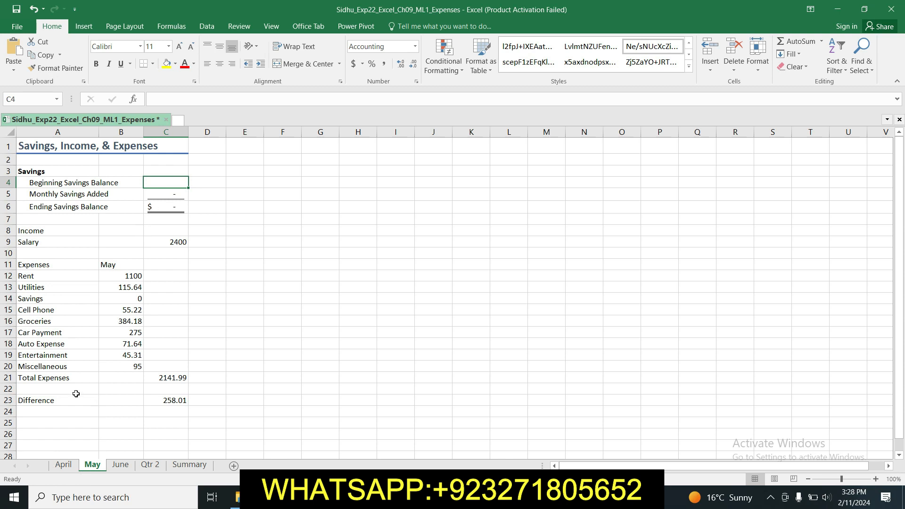
pyautogui.write('=')
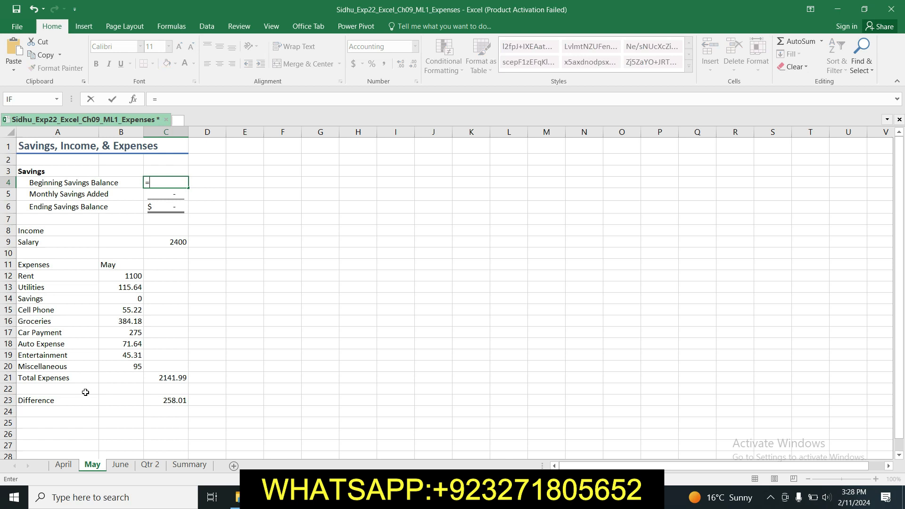
pyautogui.click(63, 467)
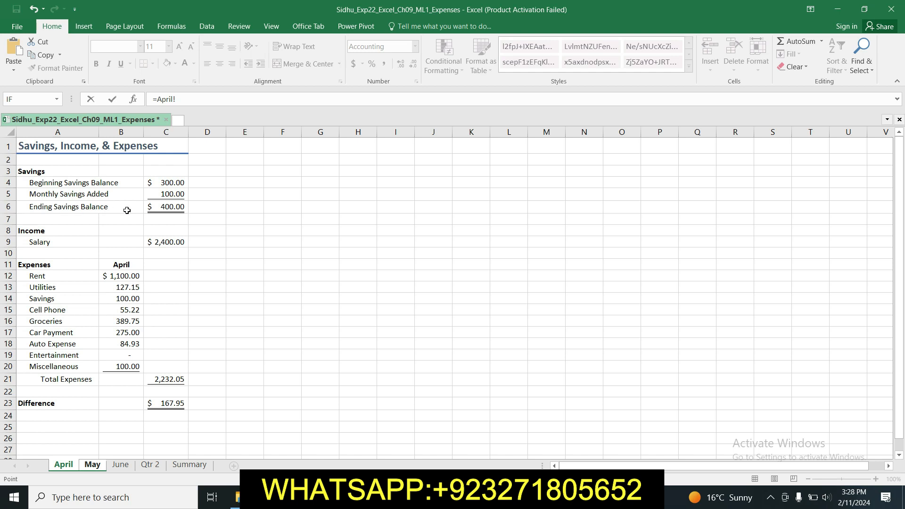
pyautogui.click(178, 206)
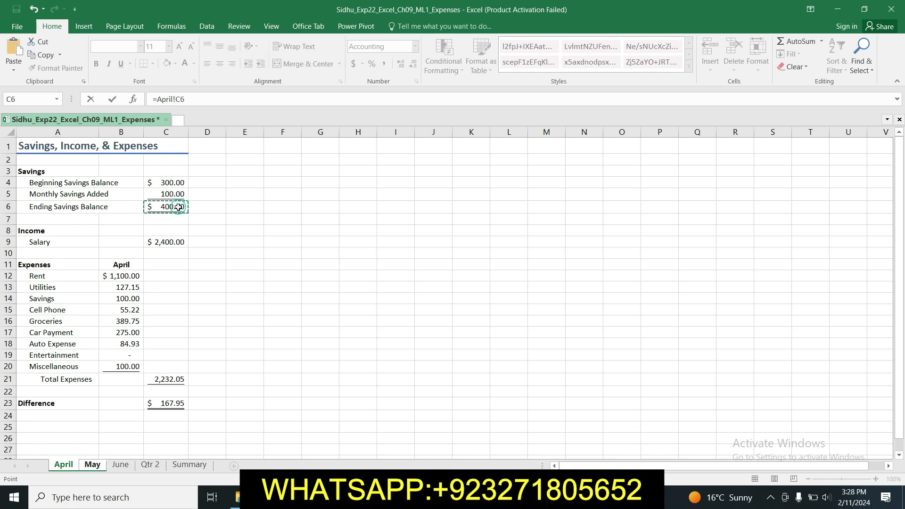
pyautogui.press('Return')
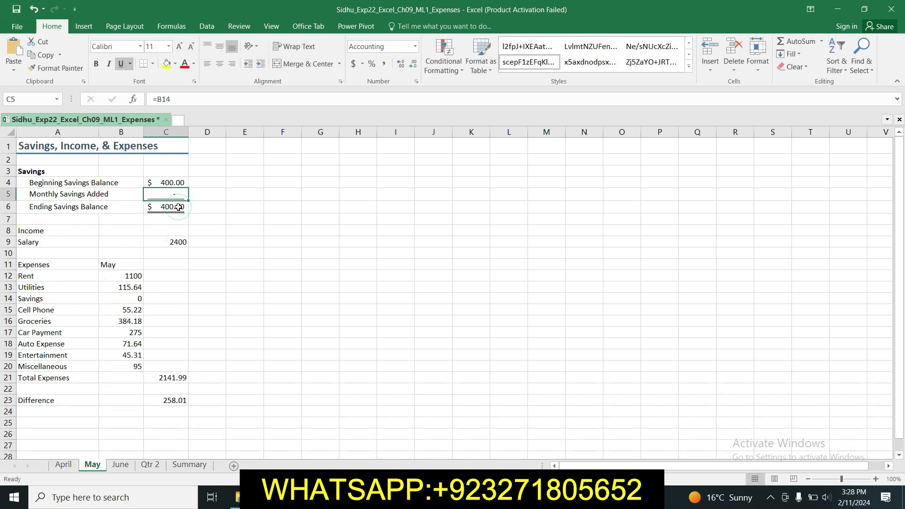
pyautogui.click(185, 183)
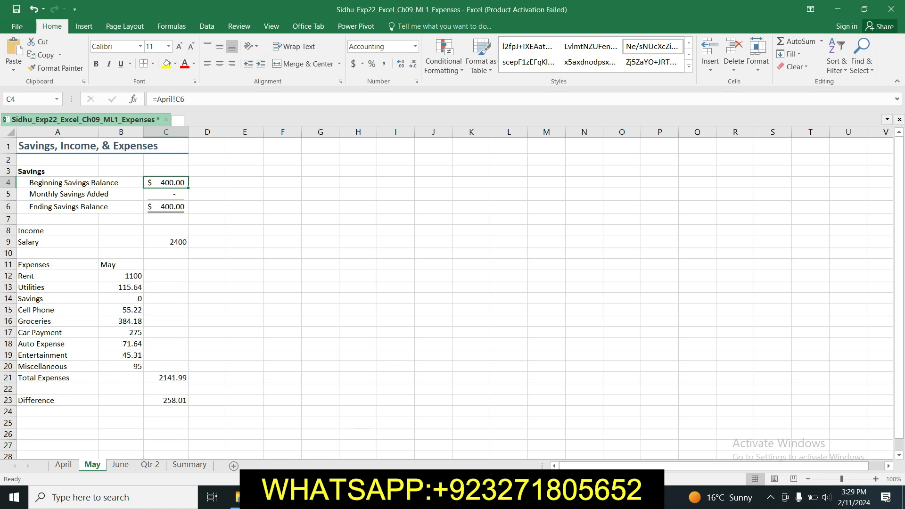
# Step: Check the June worksheet task of step 5 in the Word instructions and select cell C4 of the June worksheet in Excel
pyautogui.hotkey('alt', 'Tab')
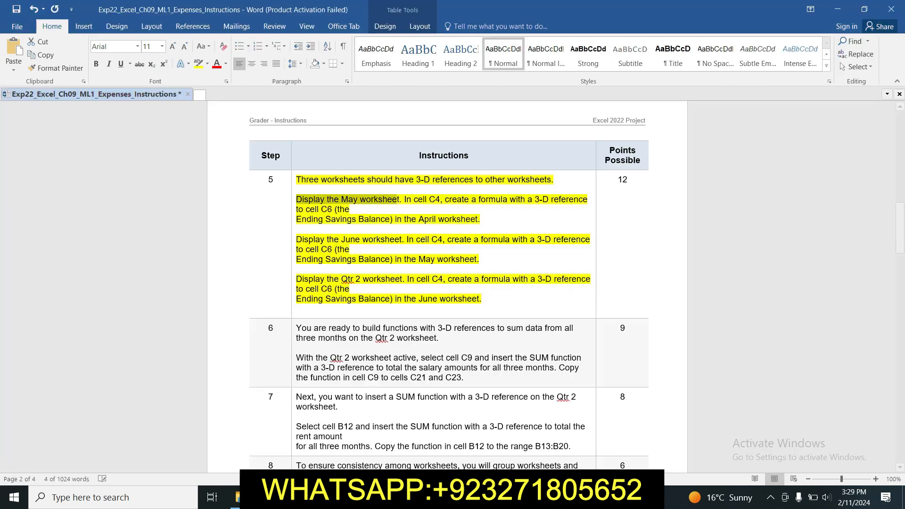
pyautogui.click(317, 239)
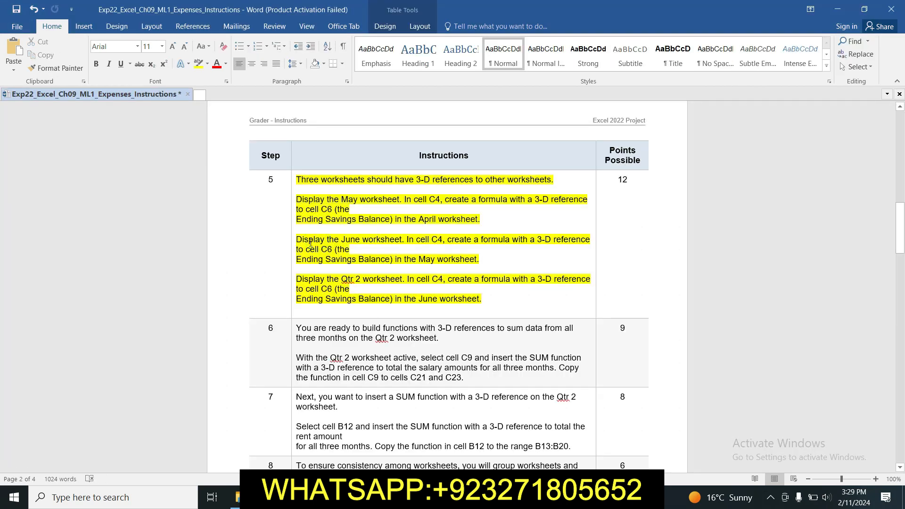
pyautogui.moveTo(301, 240); pyautogui.dragTo(401, 241)
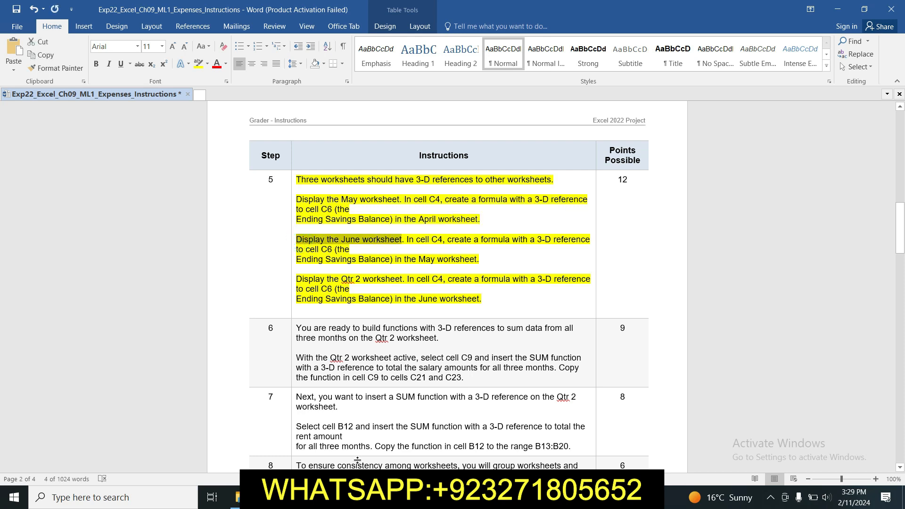
pyautogui.hotkey('alt', 'Tab')
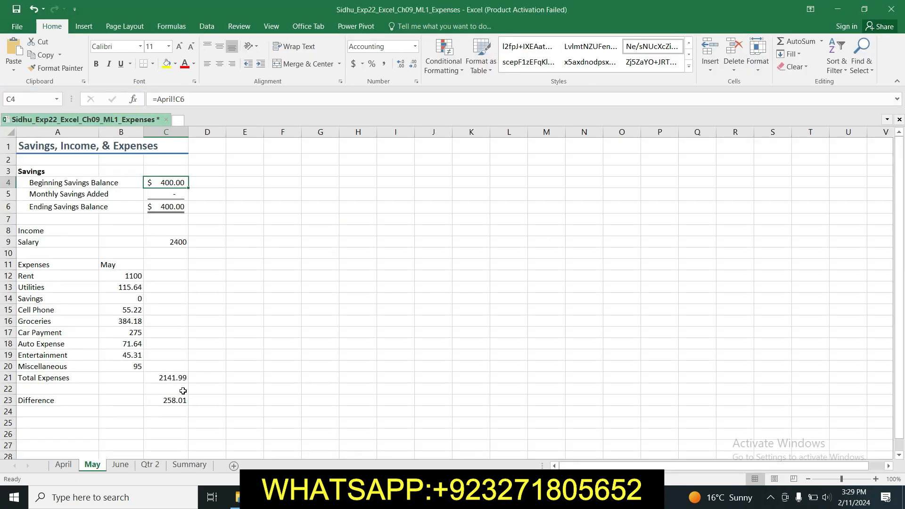
pyautogui.click(122, 466)
pyautogui.click(198, 320)
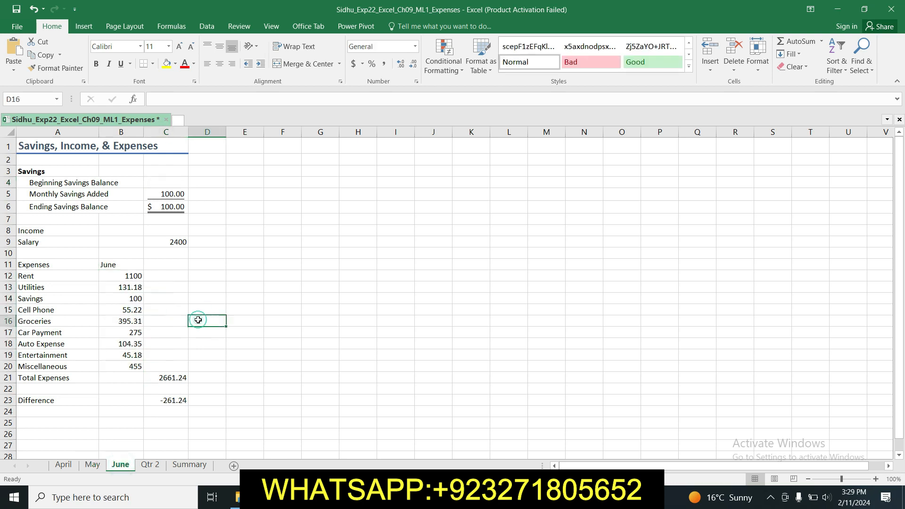
pyautogui.click(155, 182)
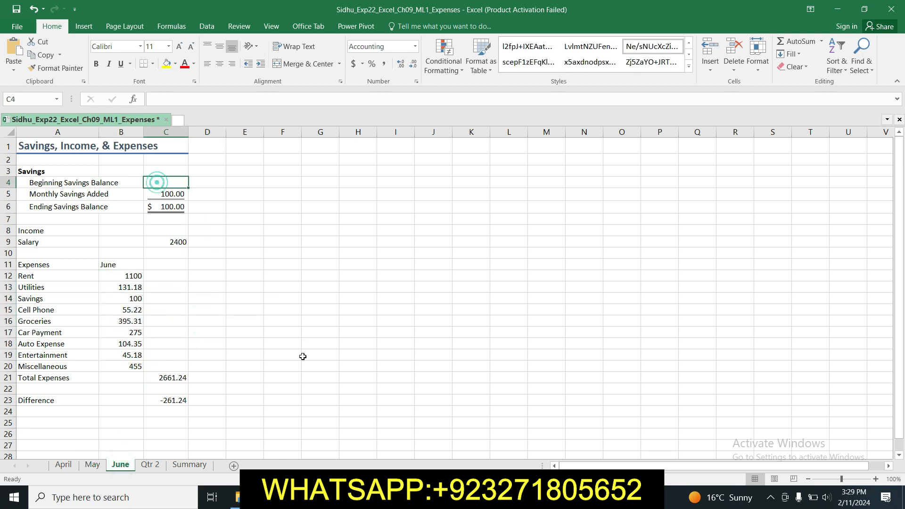
# Step: Recheck the June task in the Word instructions, and in Excel enter the formula =May!C6 in cell C4 of the June worksheet
pyautogui.hotkey('alt', 'Tab')
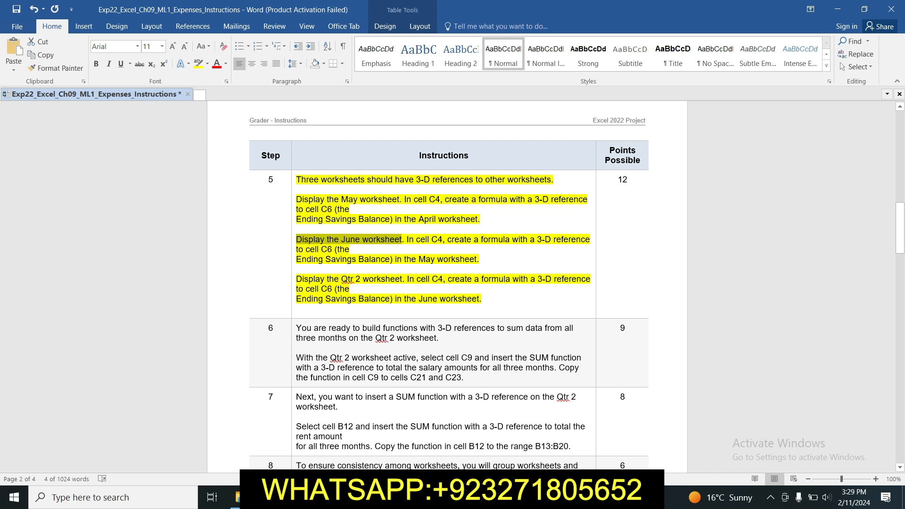
pyautogui.hotkey('alt', 'Tab')
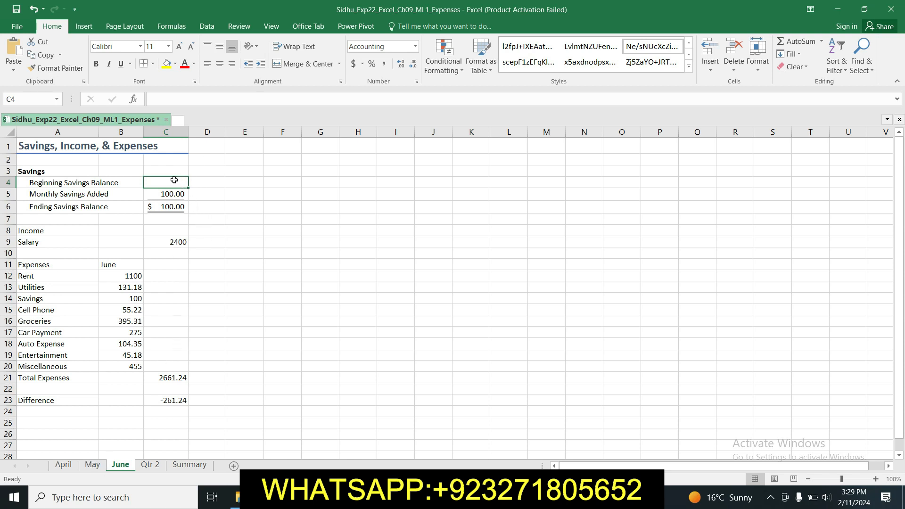
pyautogui.write('=')
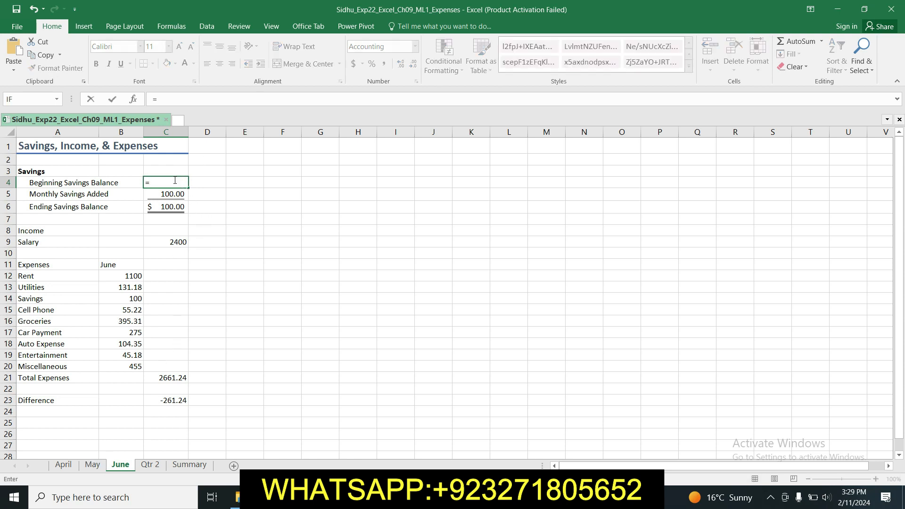
pyautogui.click(91, 465)
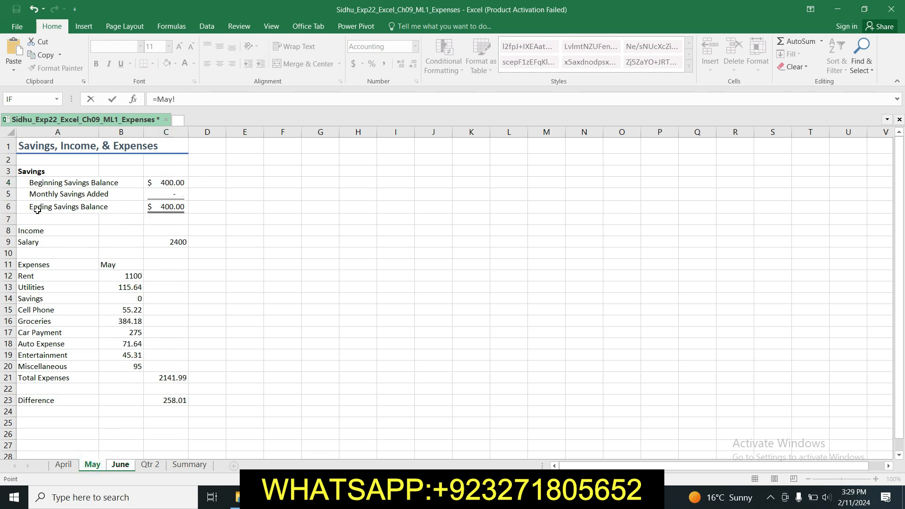
pyautogui.click(164, 210)
pyautogui.press('Return')
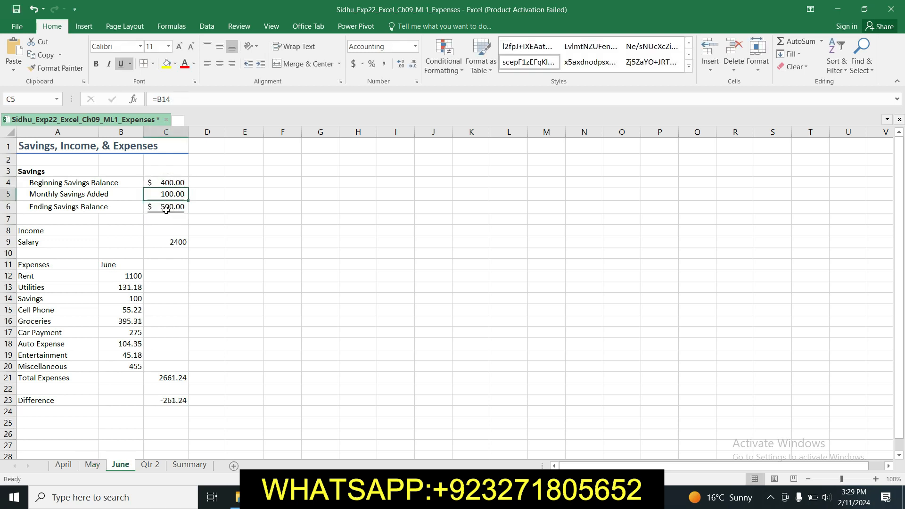
pyautogui.click(170, 182)
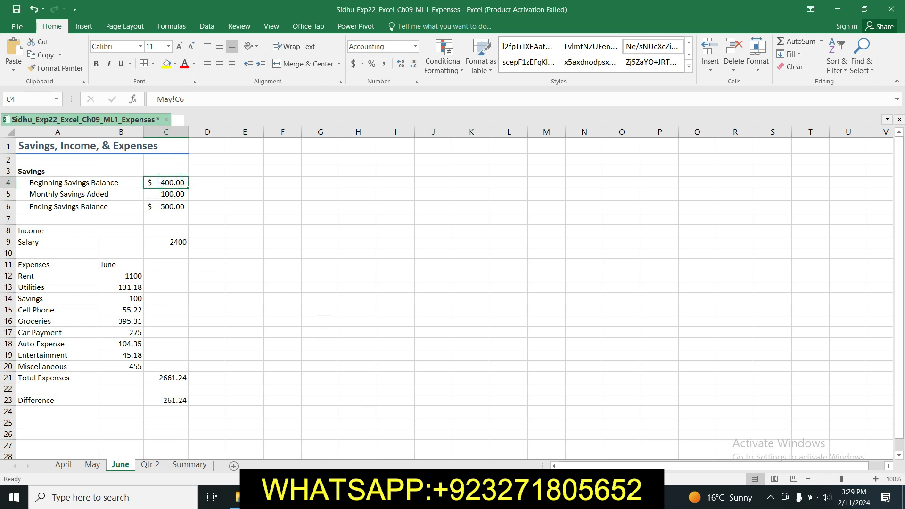
# Step: Display the Qtr 2 worksheet in Excel and check its cell C4 task in step 5 of the Word instructions
pyautogui.hotkey('alt', 'Tab')
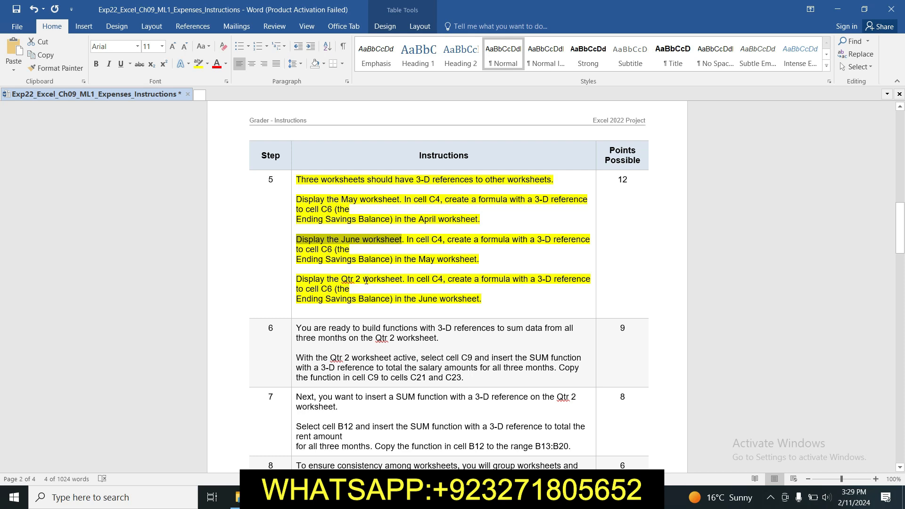
pyautogui.hotkey('alt', 'Tab')
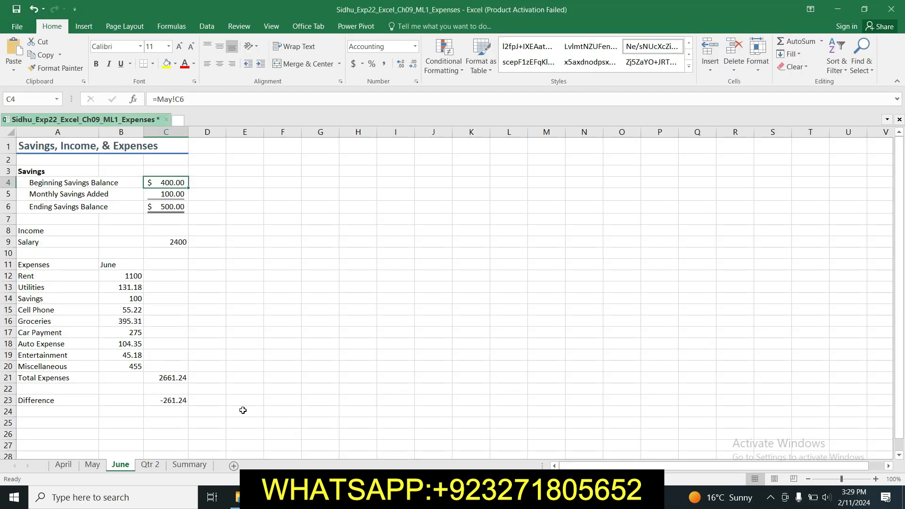
pyautogui.click(151, 465)
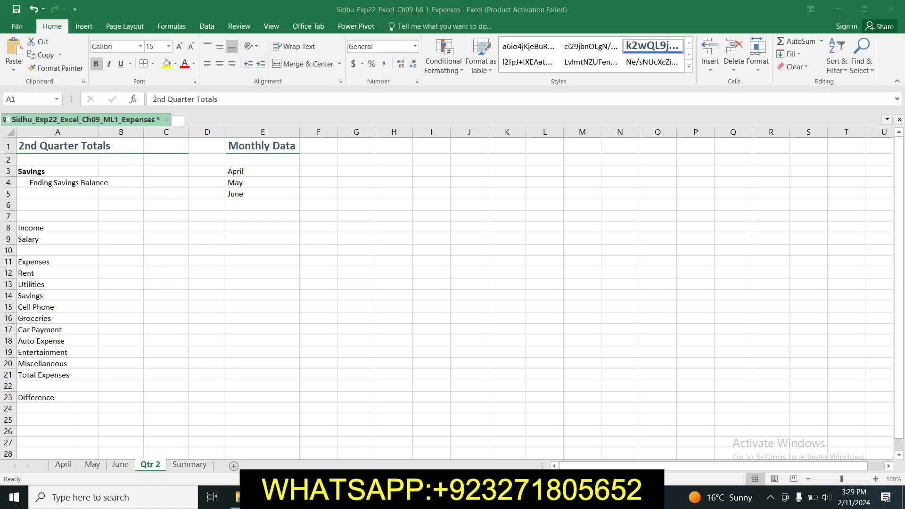
pyautogui.hotkey('alt', 'Tab')
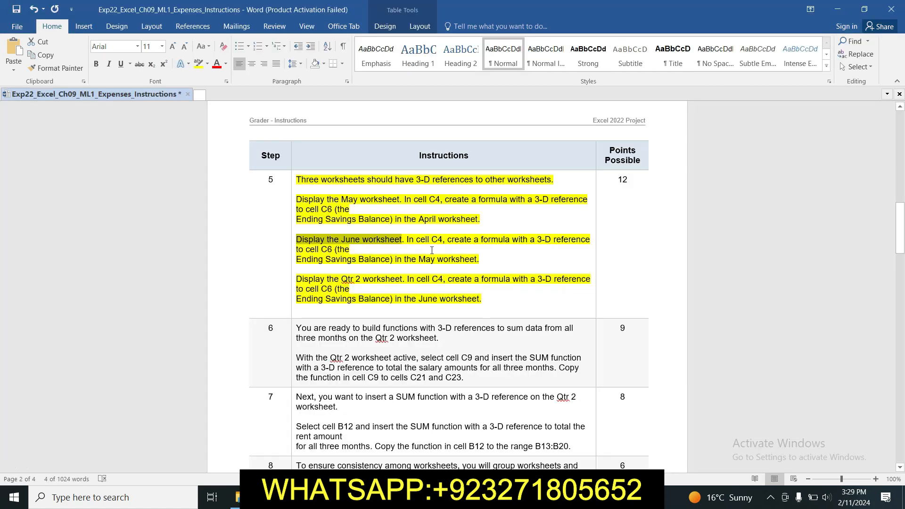
pyautogui.click(432, 289)
pyautogui.moveTo(407, 281); pyautogui.dragTo(551, 288)
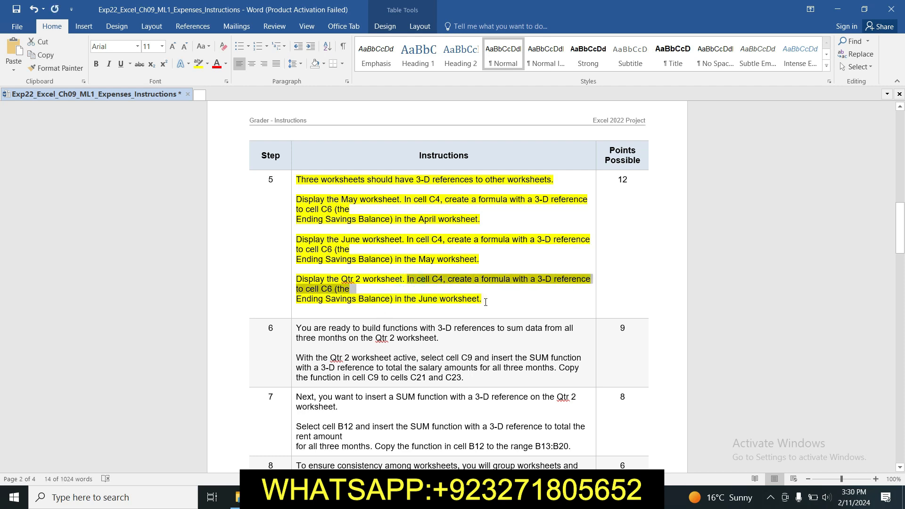
pyautogui.hotkey('alt', 'Tab')
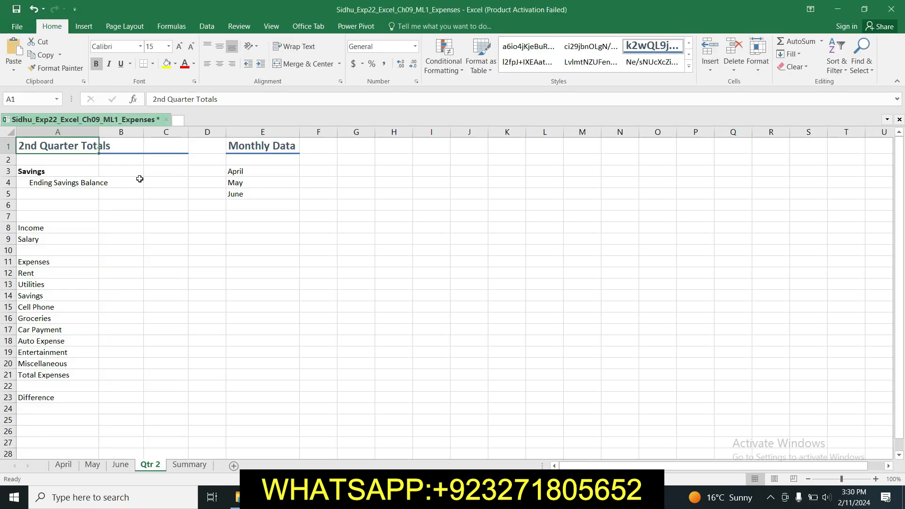
# Step: Enter the formula =June!C6 in cell C4 of the Qtr 2 worksheet as the ending savings balance
pyautogui.click(155, 187)
pyautogui.write('=')
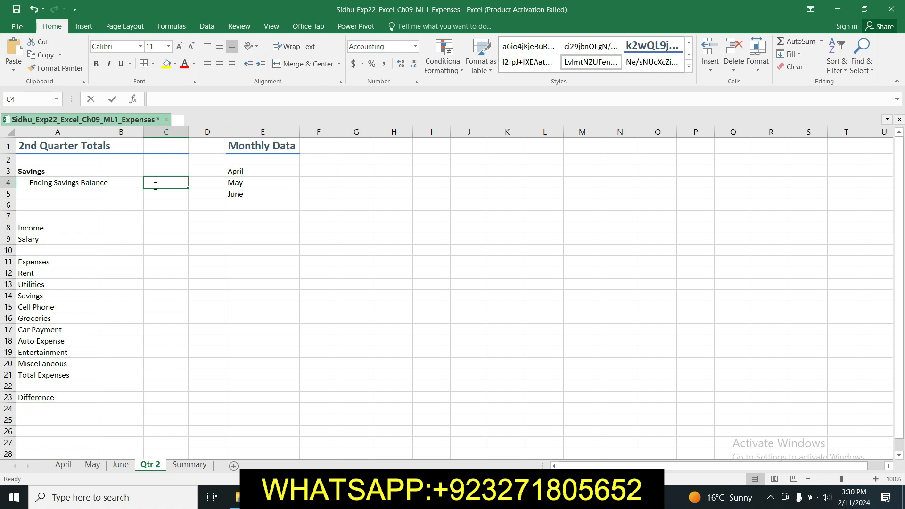
pyautogui.click(121, 466)
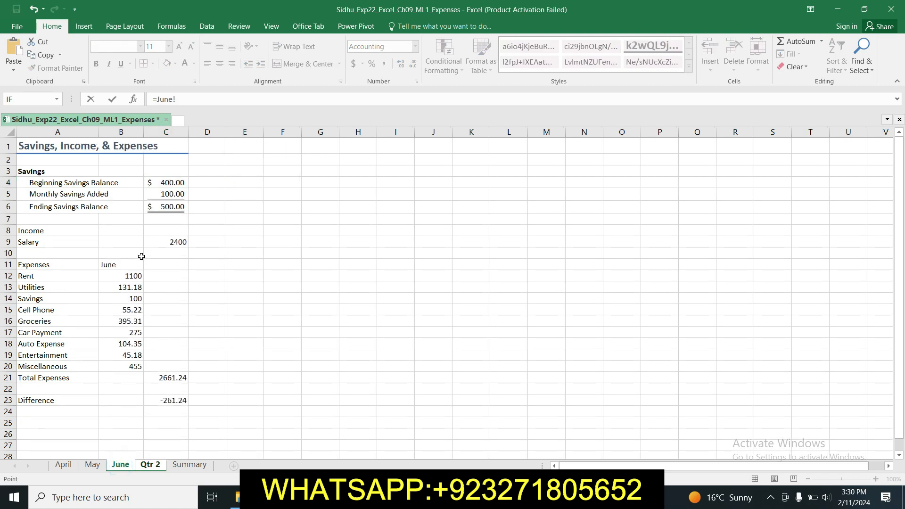
pyautogui.click(159, 209)
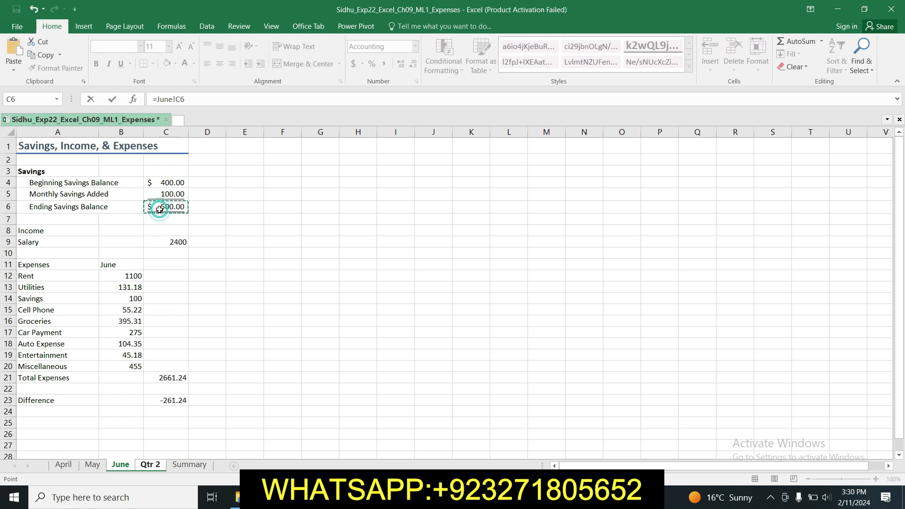
pyautogui.press('Return')
pyautogui.click(168, 183)
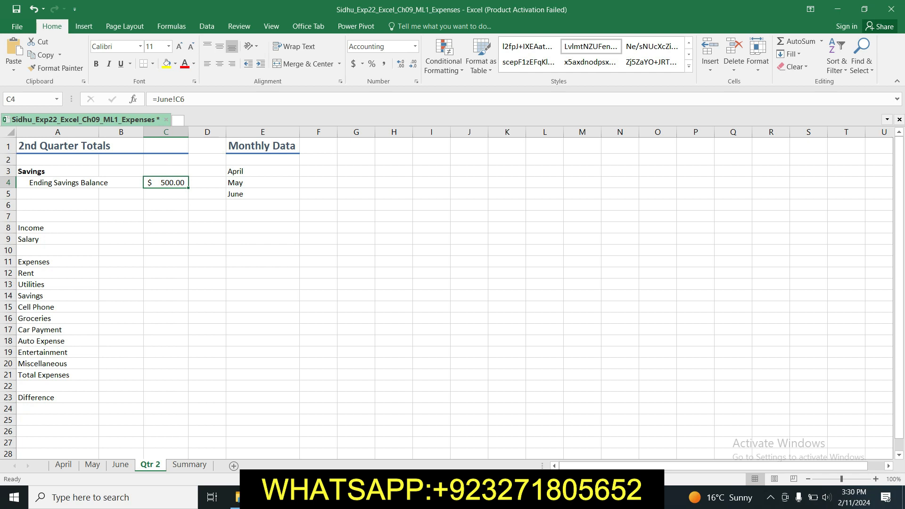
# Step: Switch to the Word instructions, highlight the step 6 text in yellow and return to the Qtr 2 worksheet in Excel
pyautogui.click(326, 497)
pyautogui.moveTo(406, 279); pyautogui.dragTo(386, 294)
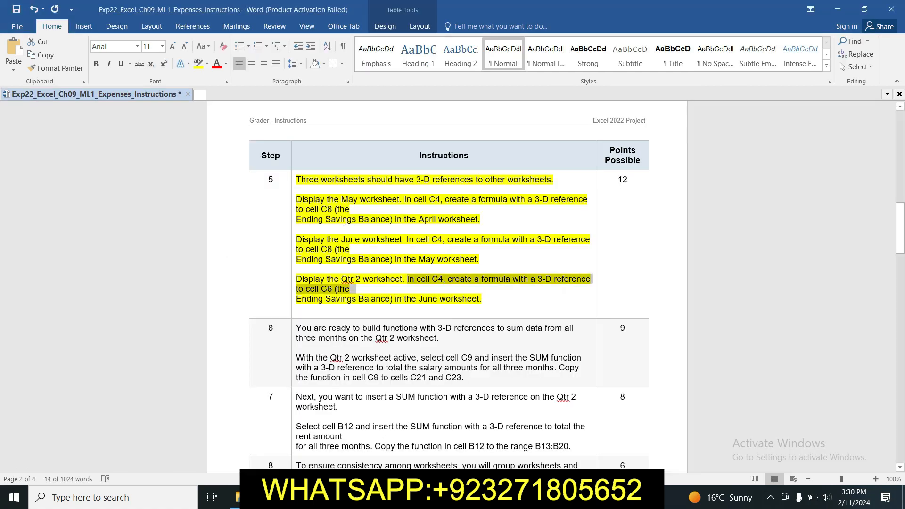
pyautogui.click(519, 291)
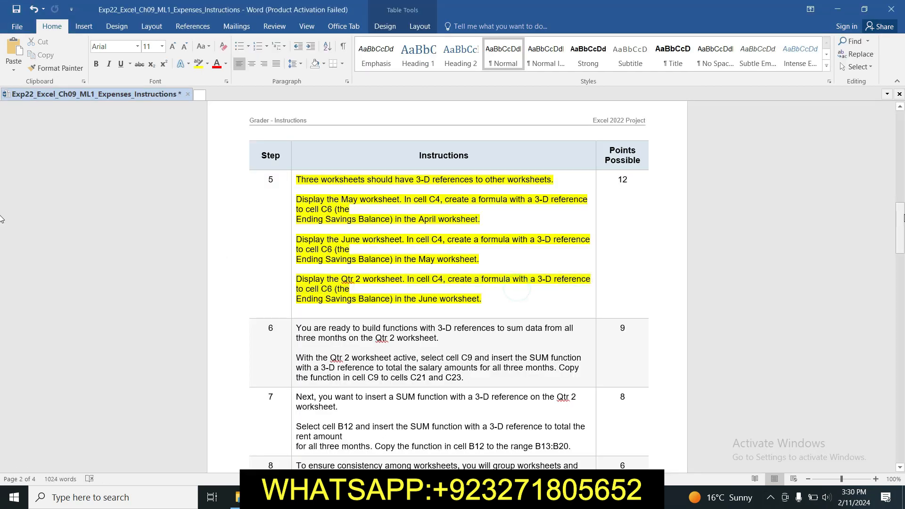
pyautogui.click(901, 221)
pyautogui.moveTo(901, 221); pyautogui.dragTo(901, 242)
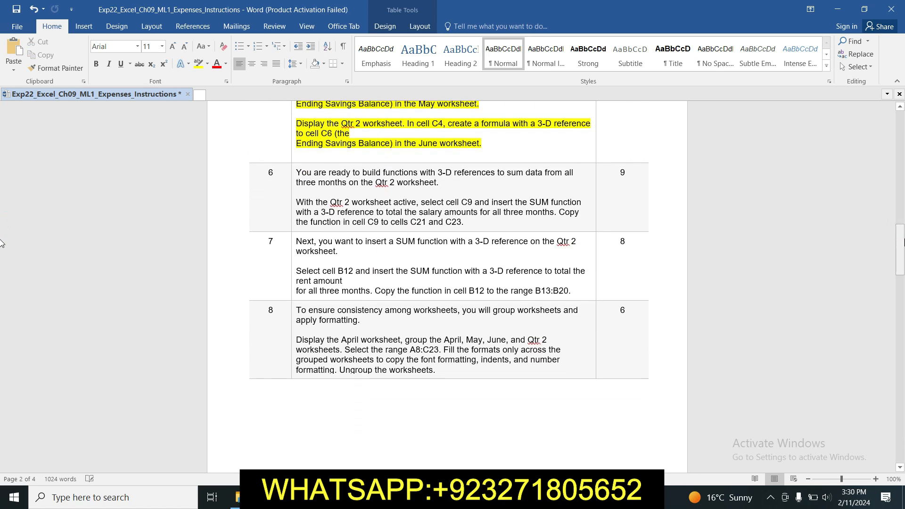
pyautogui.click(292, 174)
pyautogui.click(338, 154)
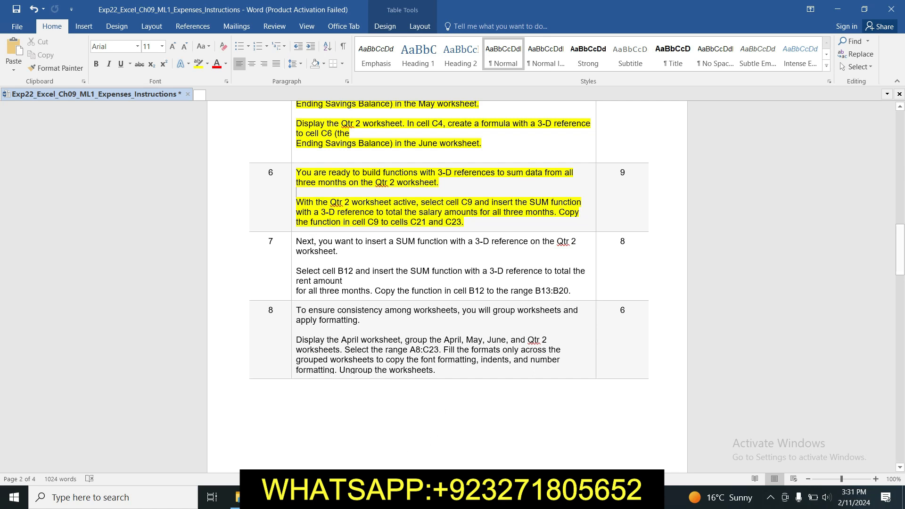
pyautogui.hotkey('alt', 'Tab')
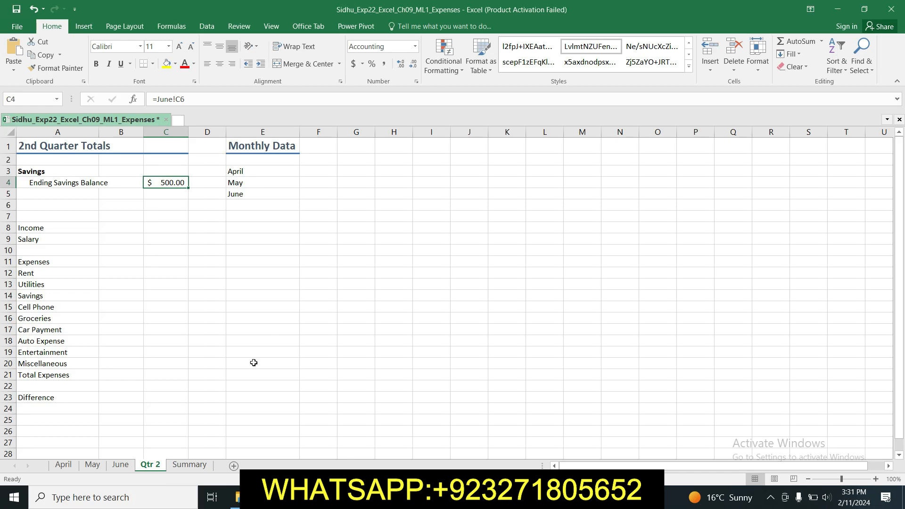
# Step: Recheck step 6 in the Word instructions and return to the Qtr 2 worksheet in Excel
pyautogui.click(242, 307)
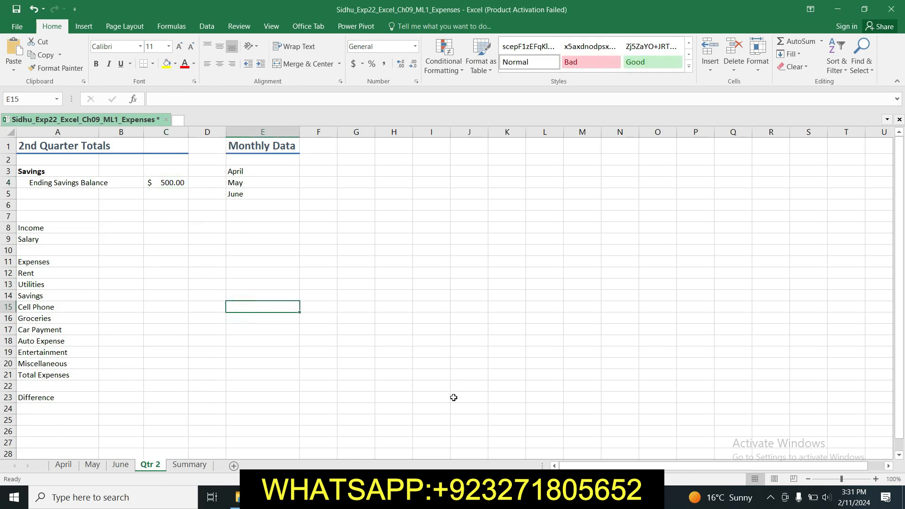
pyautogui.hotkey('alt', 'Tab')
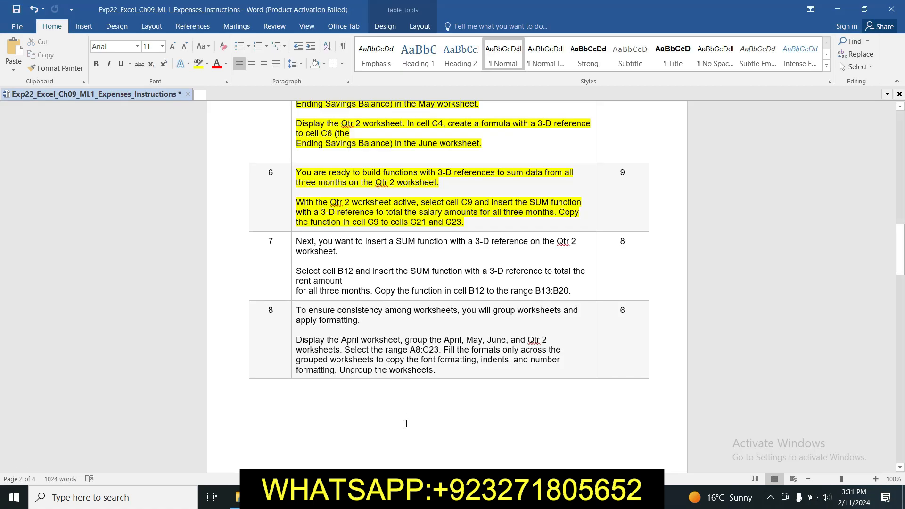
pyautogui.hotkey('alt', 'Tab')
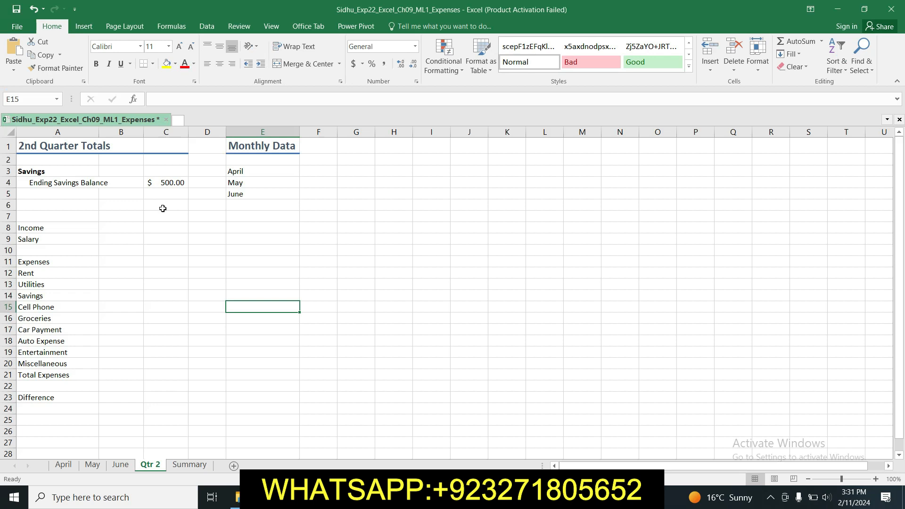
# Step: Enter the formula =SUM(April!C9) in cell C9 of the Qtr 2 worksheet, consulting step 6 of the Word instructions
pyautogui.click(165, 240)
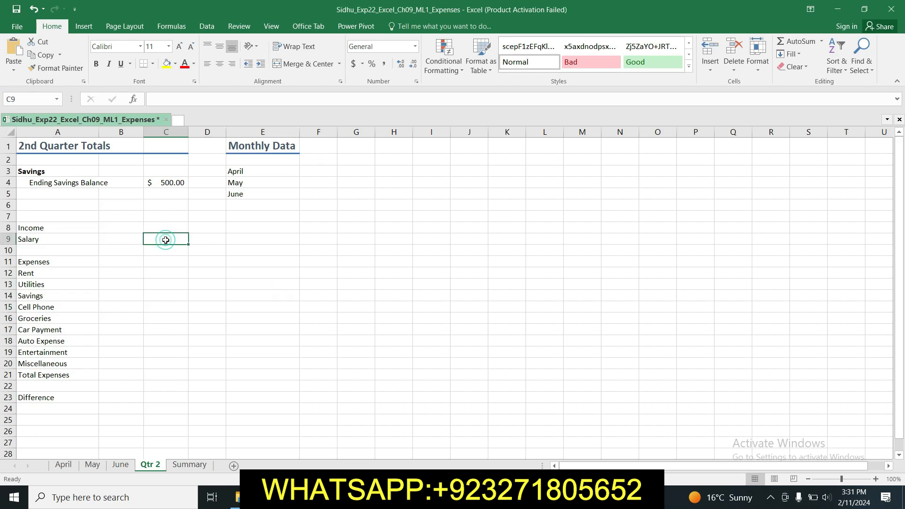
pyautogui.write('=S')
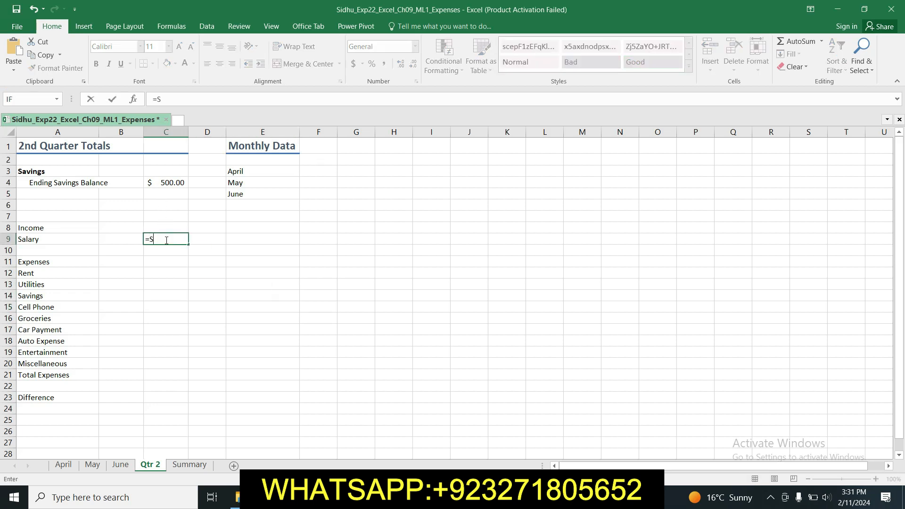
pyautogui.write('UM(')
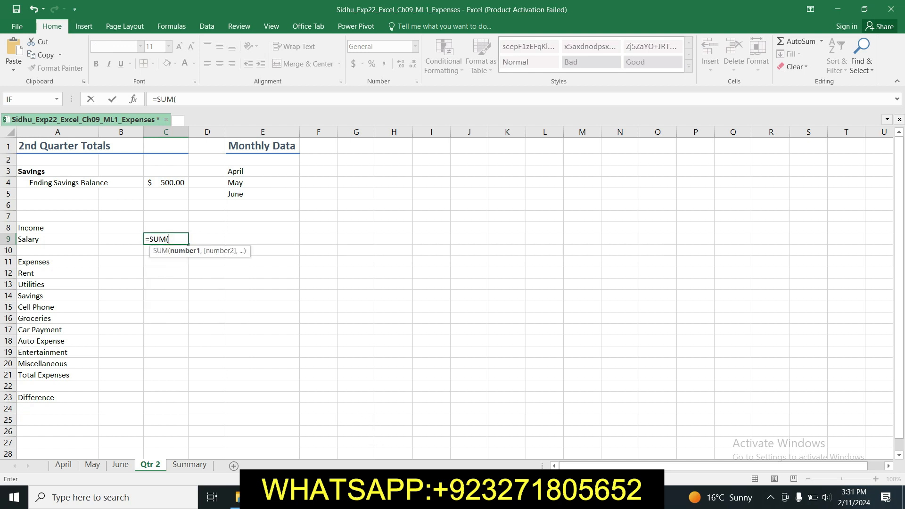
pyautogui.click(352, 497)
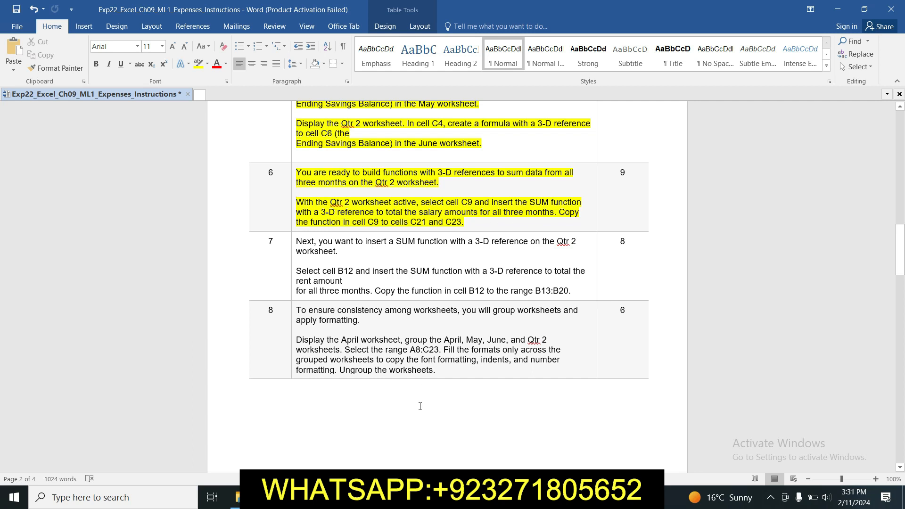
pyautogui.click(330, 497)
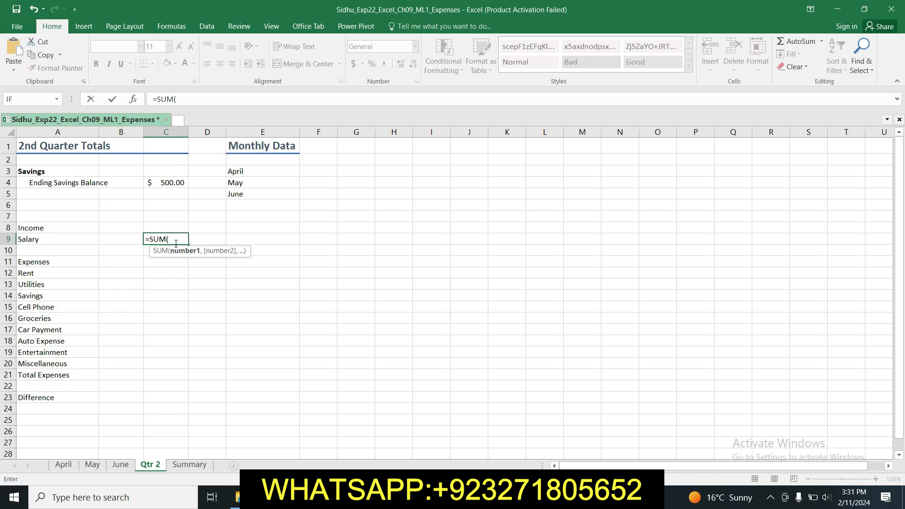
pyautogui.click(62, 464)
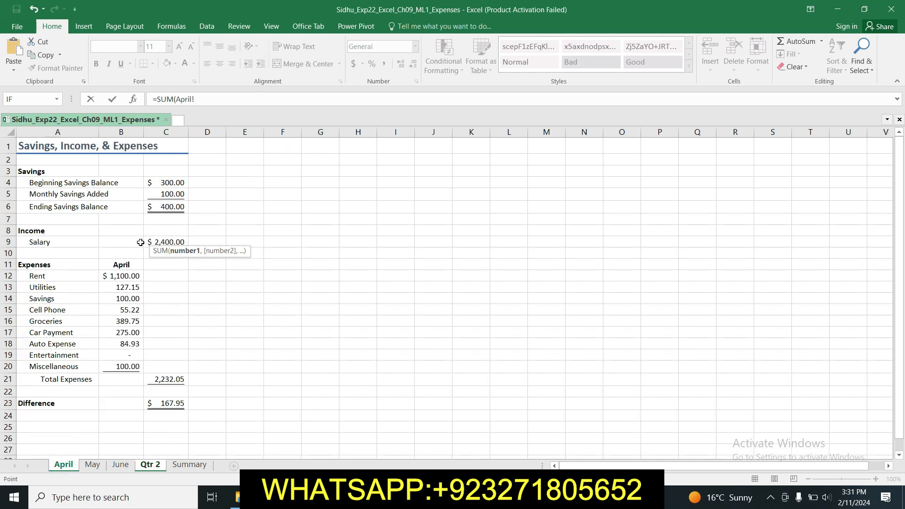
pyautogui.click(162, 241)
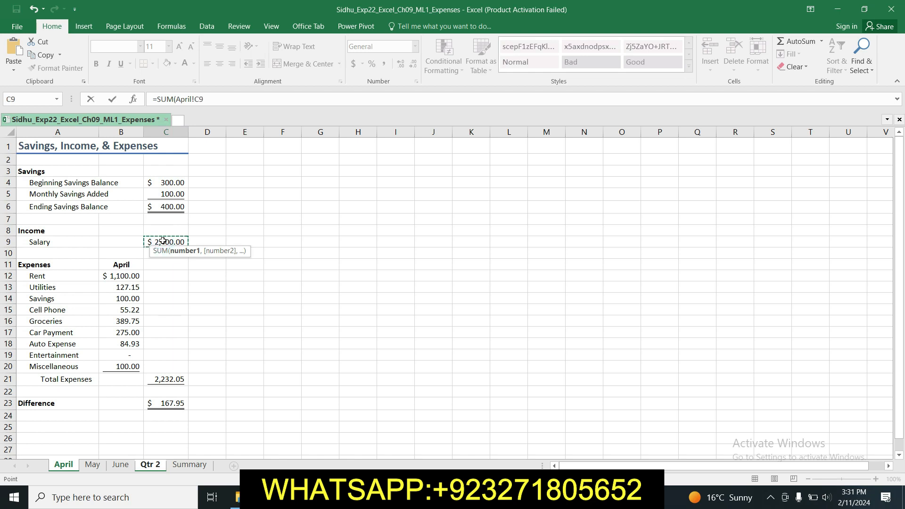
pyautogui.press('Return')
# Step: Add the May salary to the Qtr 2 total in cell C9, making the formula =SUM(April!C9,May!C9)
pyautogui.click(162, 241)
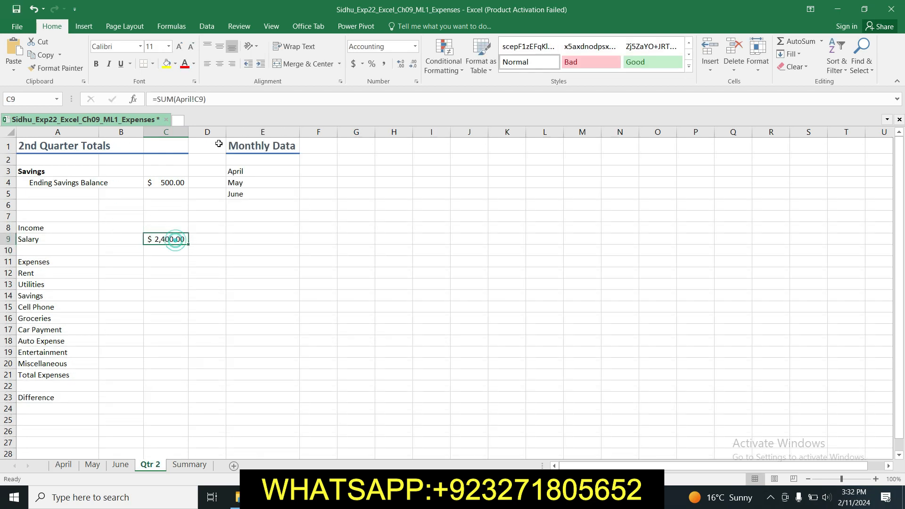
pyautogui.click(215, 101)
pyautogui.press('BackSpace')
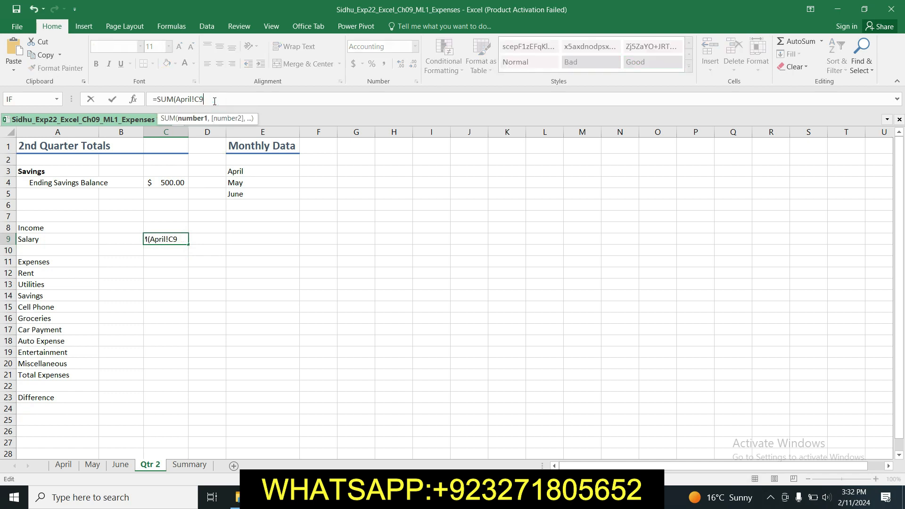
pyautogui.write(',')
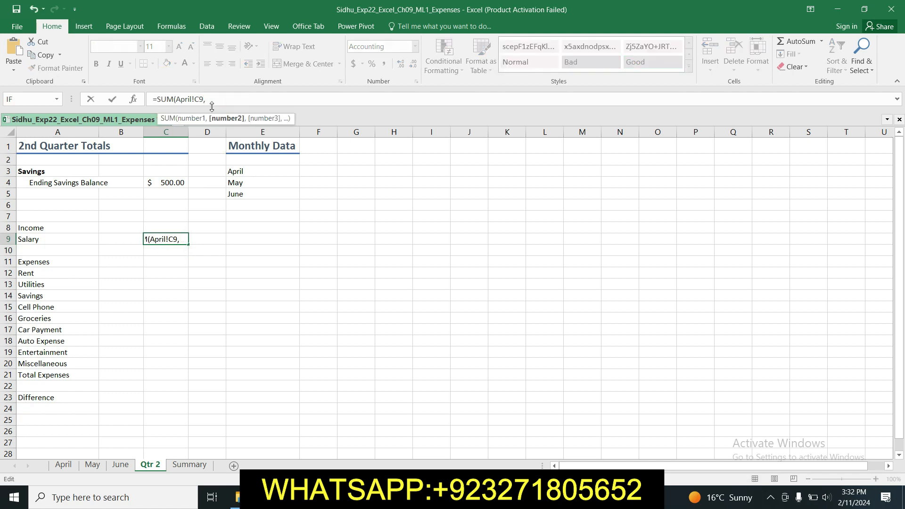
pyautogui.click(94, 467)
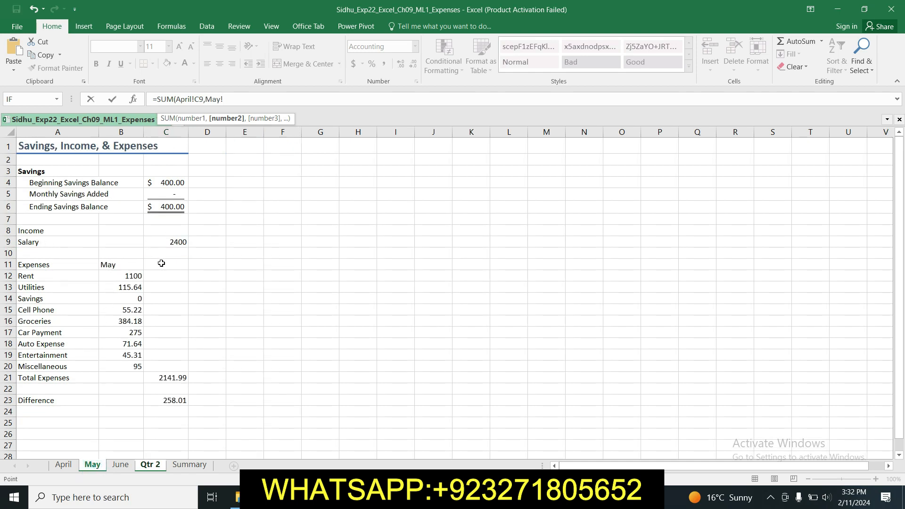
pyautogui.click(170, 242)
pyautogui.press('Return')
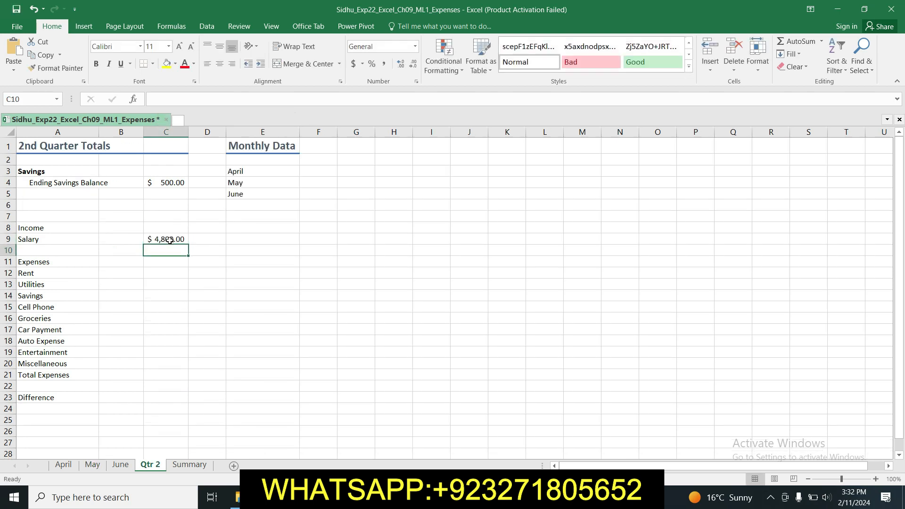
# Step: Add the June salary to the Qtr 2 total in cell C9, making the formula =SUM(April!C9,May!C9,June!C9)
pyautogui.click(172, 240)
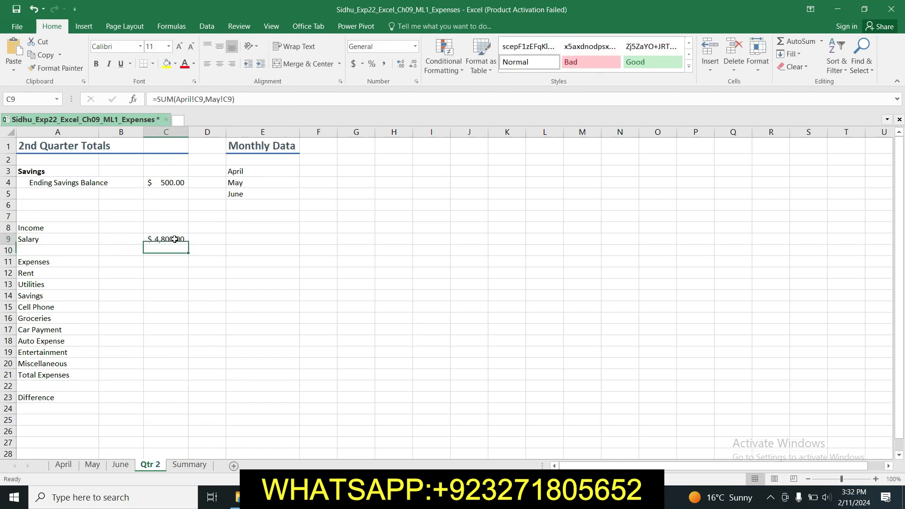
pyautogui.click(244, 98)
pyautogui.press('BackSpace')
pyautogui.write(',')
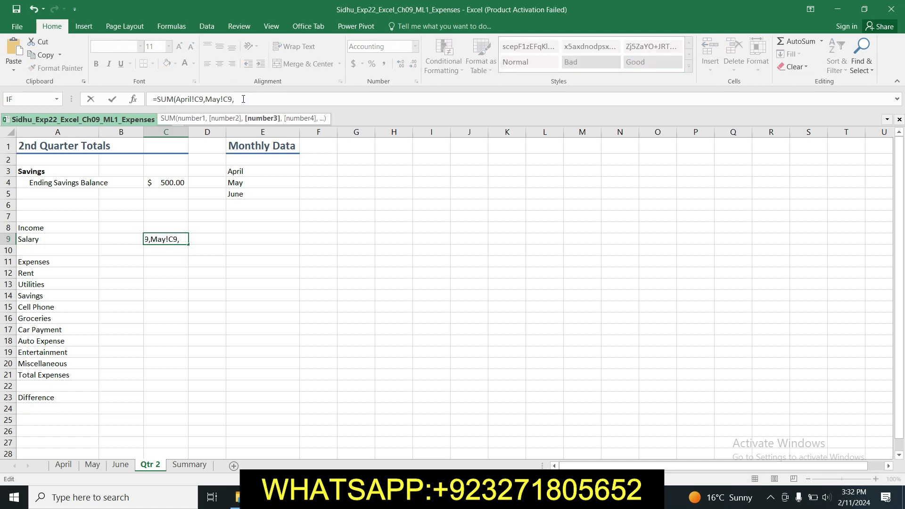
pyautogui.click(120, 465)
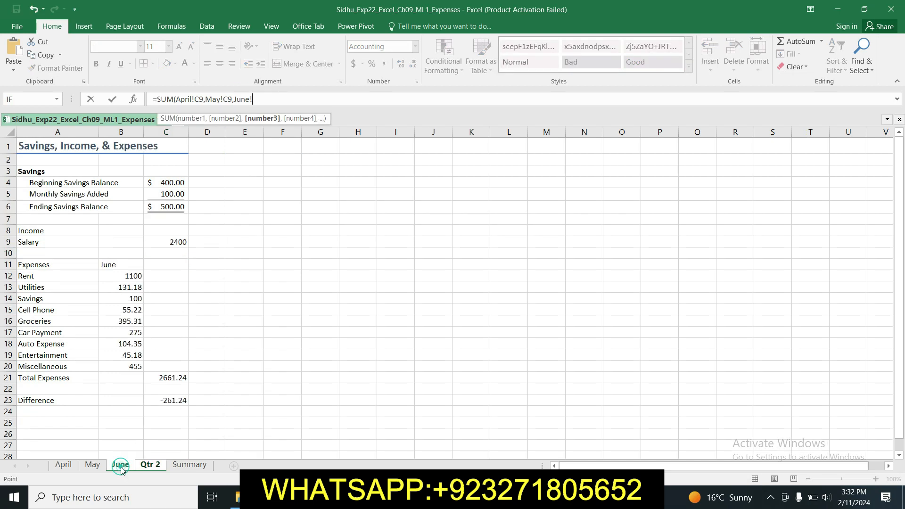
pyautogui.click(165, 245)
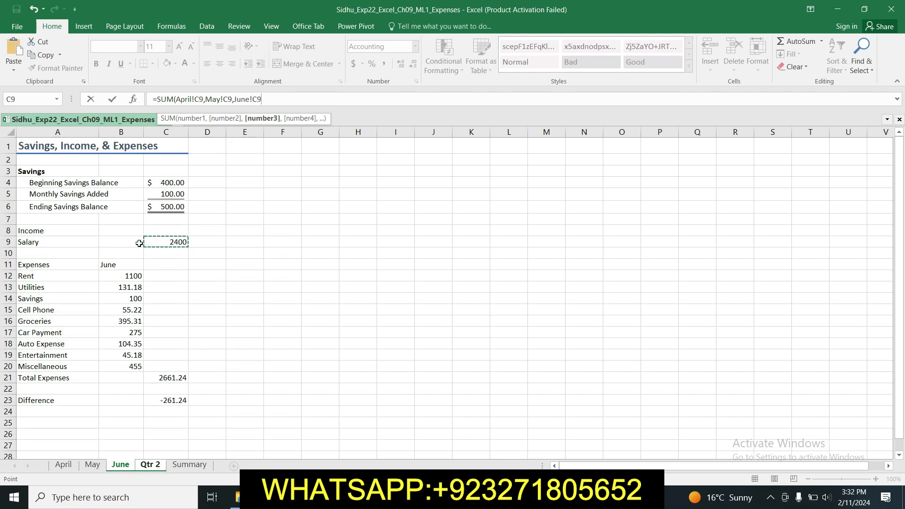
pyautogui.press('Return')
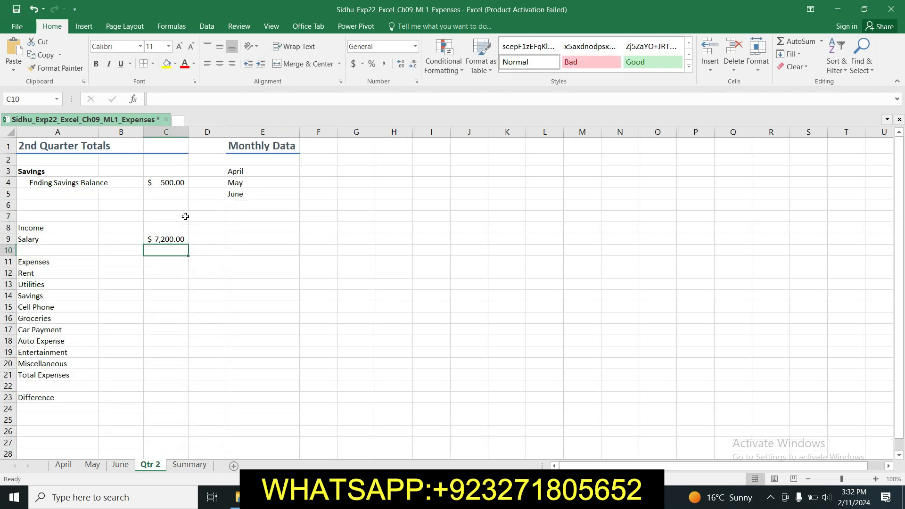
# Step: Review the salary formula in cell C9 of the Qtr 2 worksheet against step 6 of the Word instructions
pyautogui.click(181, 237)
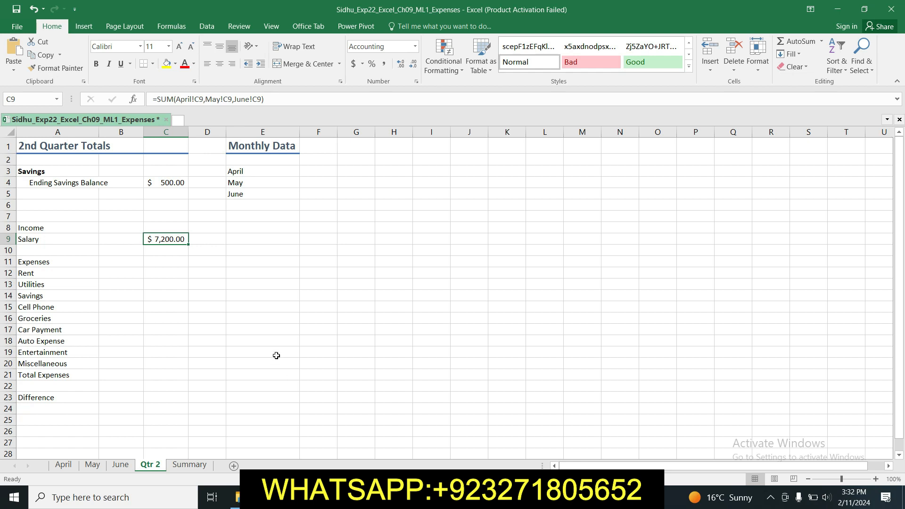
pyautogui.click(182, 251)
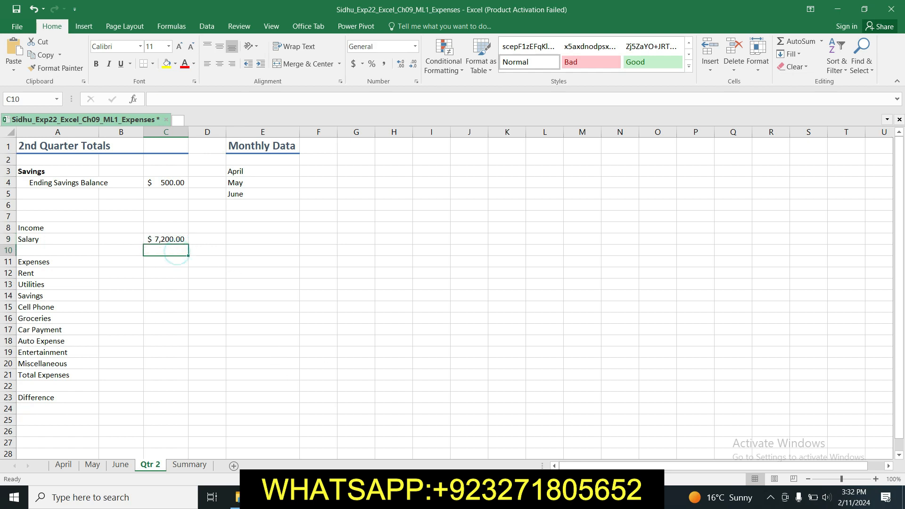
pyautogui.hotkey('alt', 'Tab')
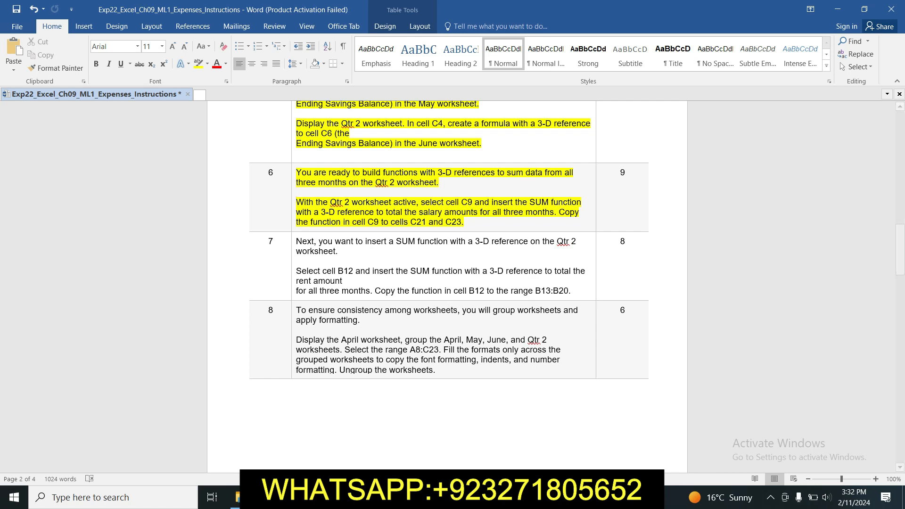
pyautogui.hotkey('alt', 'Tab')
pyautogui.click(158, 240)
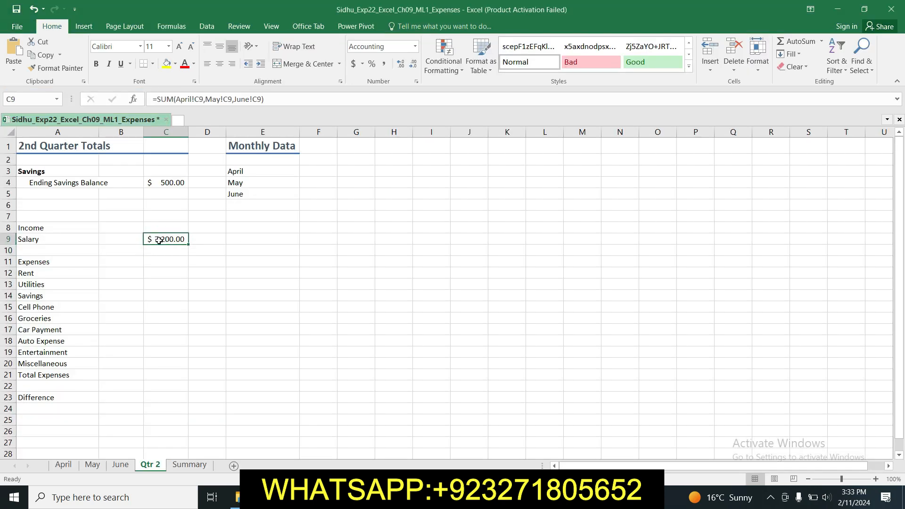
pyautogui.doubleClick(165, 239)
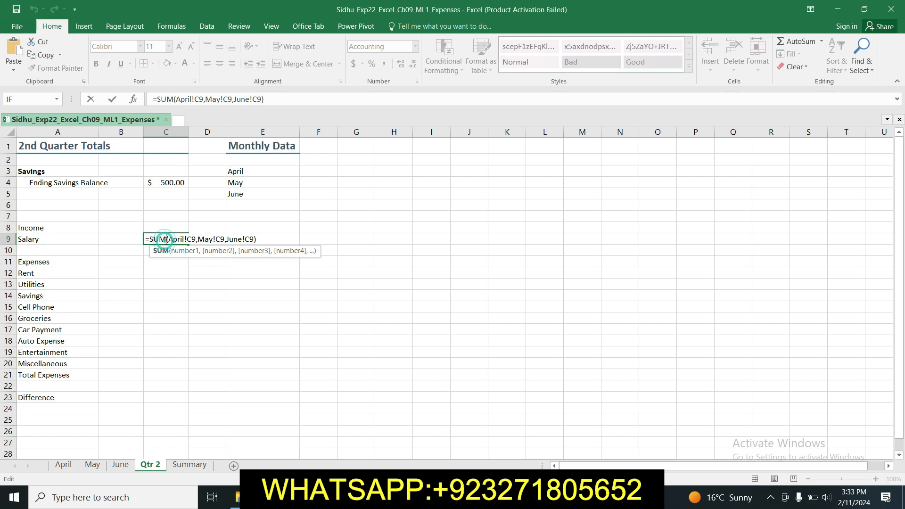
pyautogui.click(208, 297)
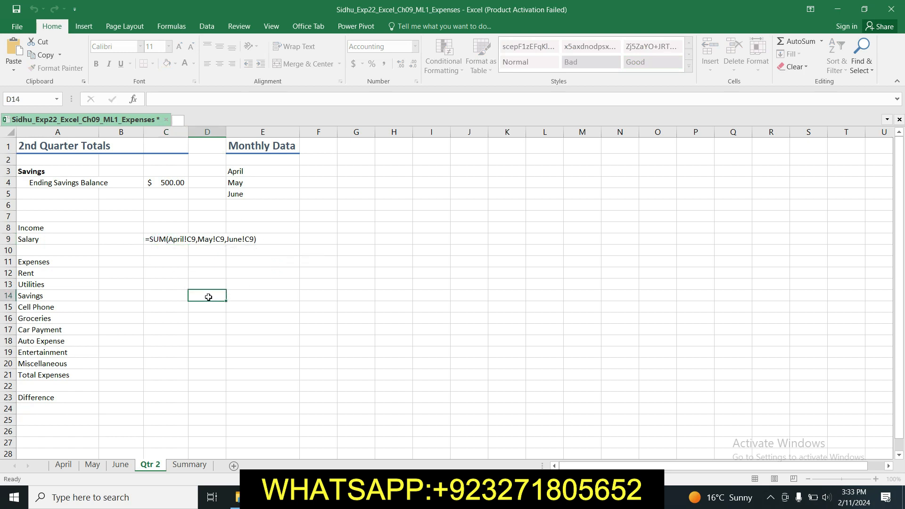
# Step: Copy the SUM function from cell C9 of the Qtr 2 worksheet to cells C21 and C23
pyautogui.click(166, 240)
pyautogui.rightClick(169, 241)
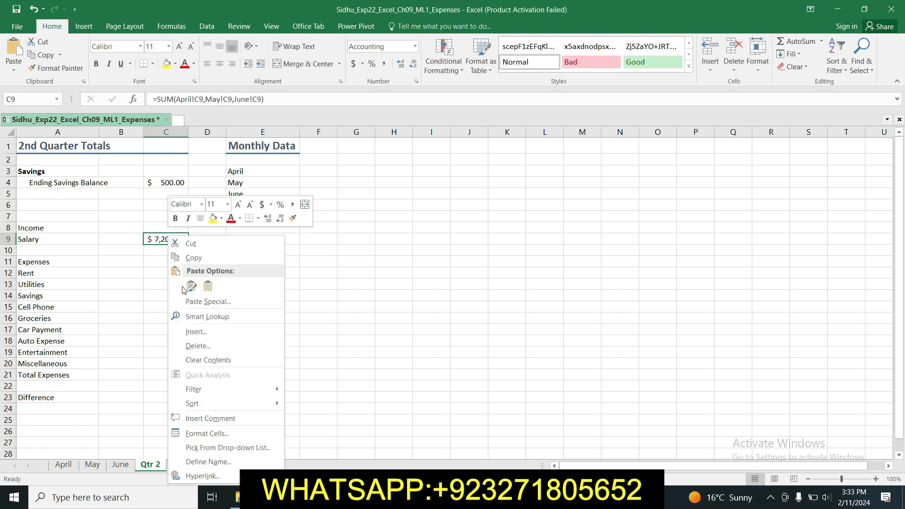
pyautogui.click(197, 261)
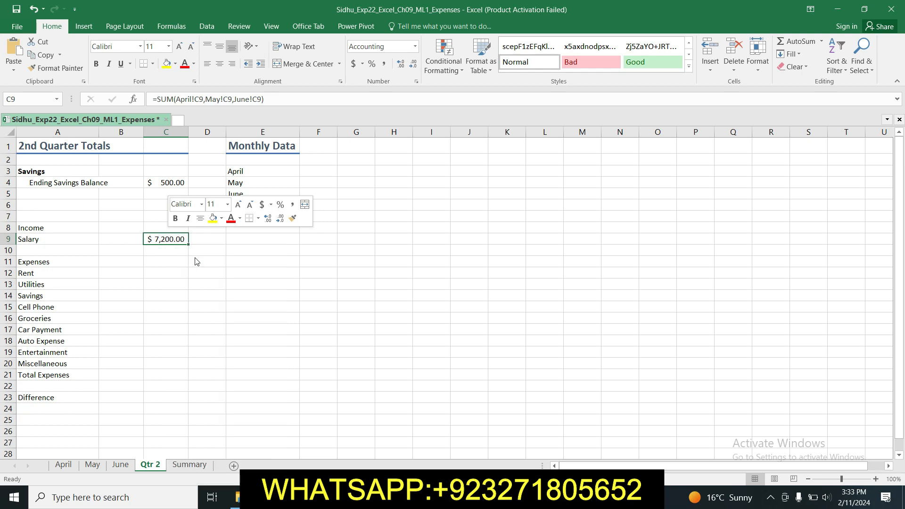
pyautogui.click(155, 375)
pyautogui.rightClick(155, 375)
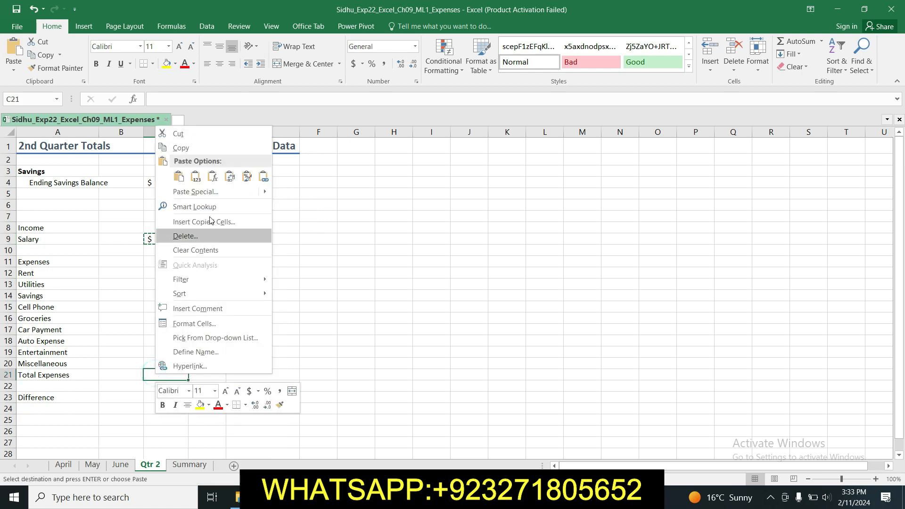
pyautogui.click(178, 176)
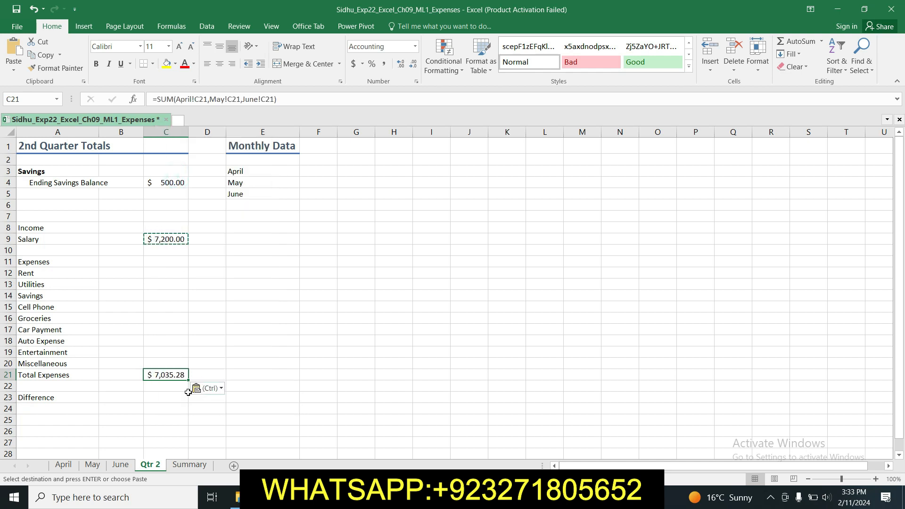
pyautogui.click(169, 399)
pyautogui.rightClick(169, 399)
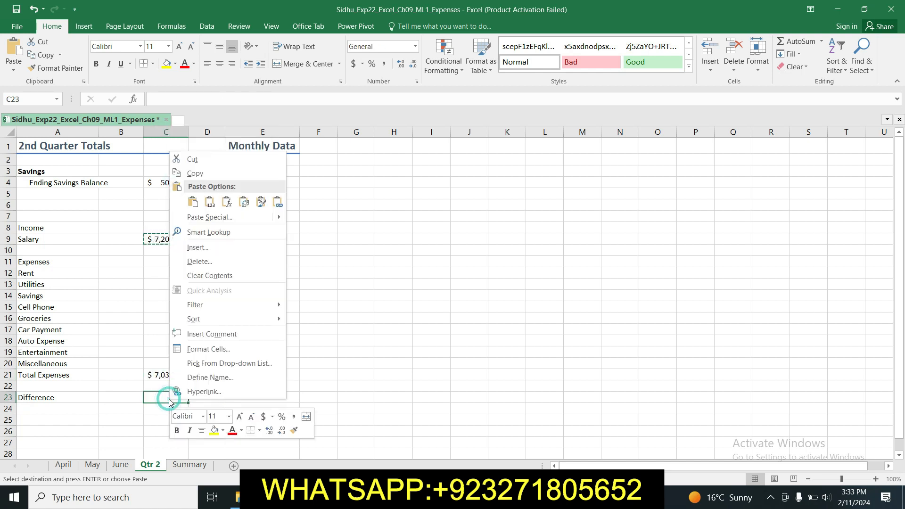
pyautogui.click(192, 201)
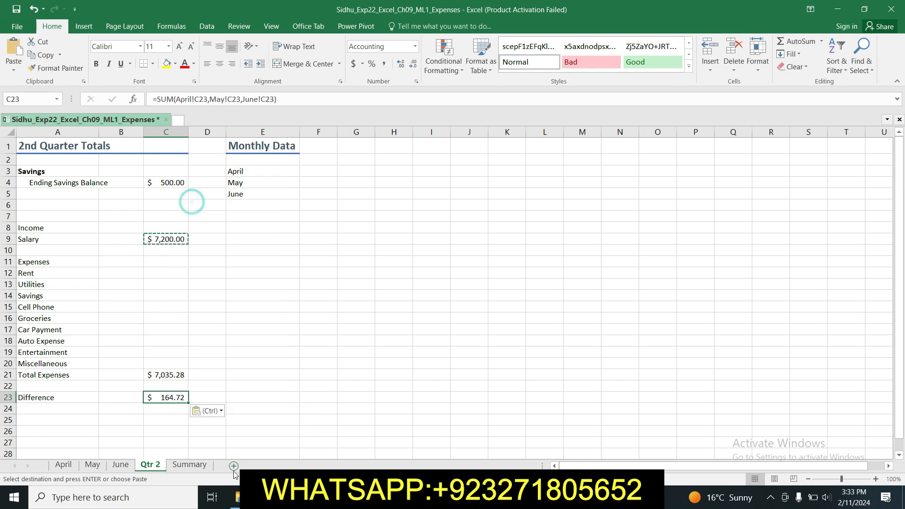
pyautogui.click(236, 382)
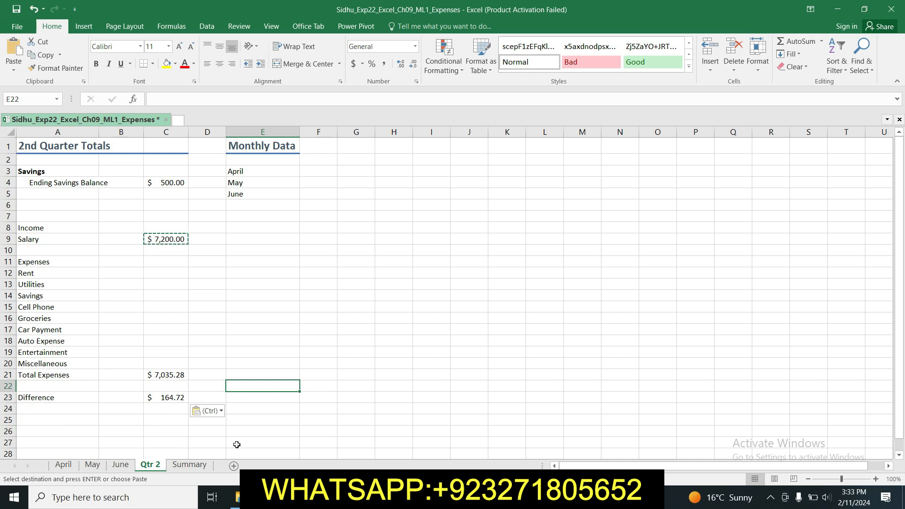
# Step: Switch to the Word instructions and highlight the full text of step 7 in yellow
pyautogui.click(325, 498)
pyautogui.click(374, 317)
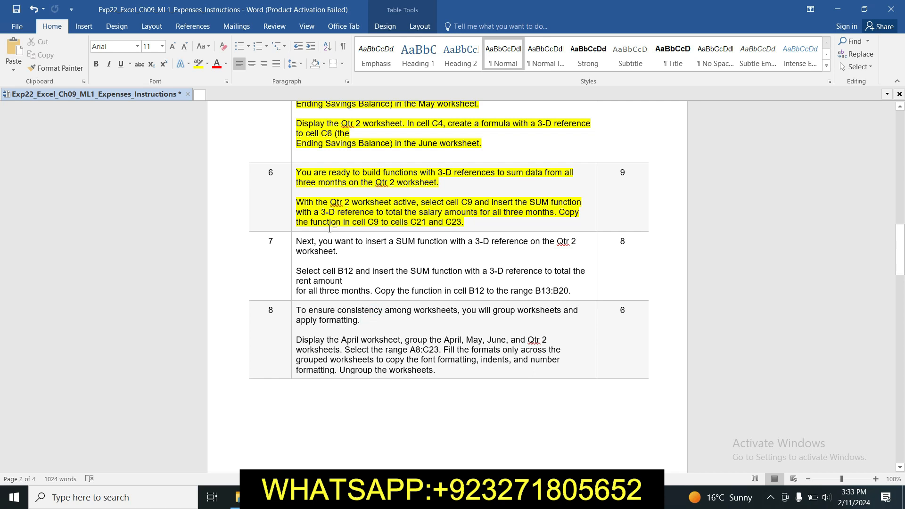
pyautogui.click(293, 242)
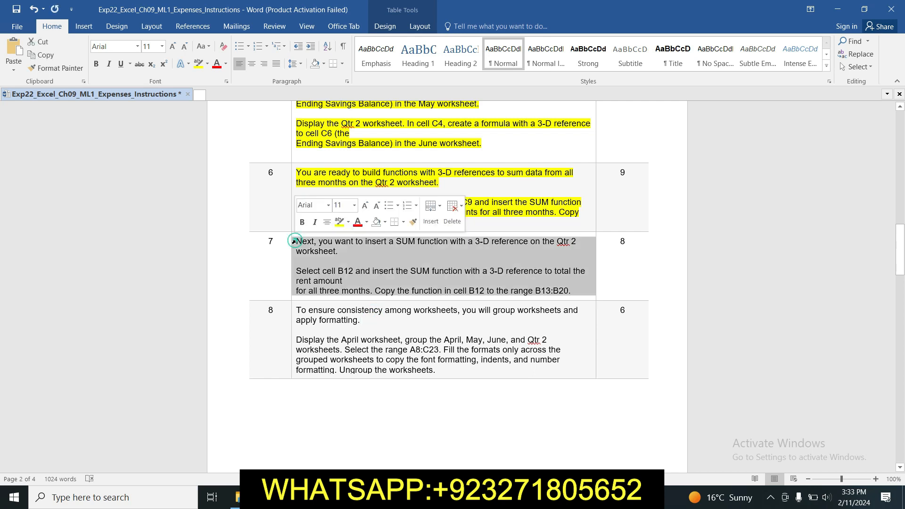
pyautogui.click(339, 225)
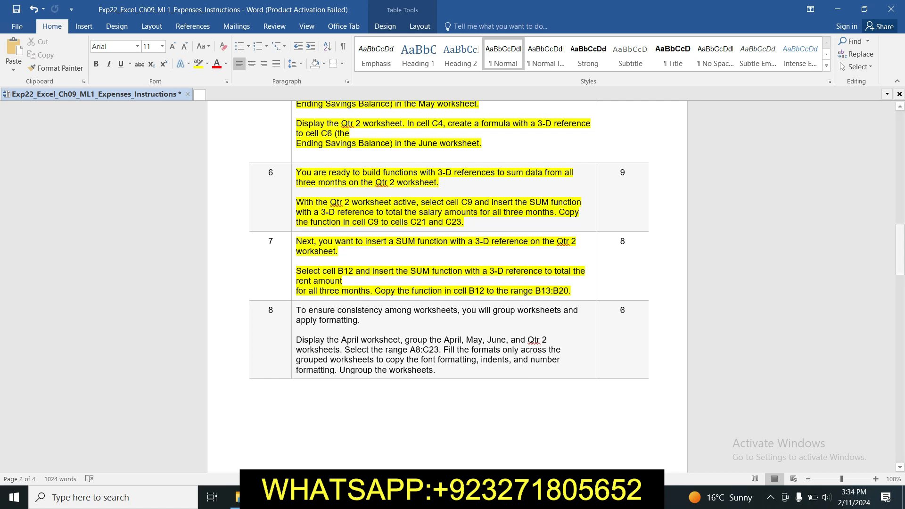
pyautogui.hotkey('alt', 'Tab')
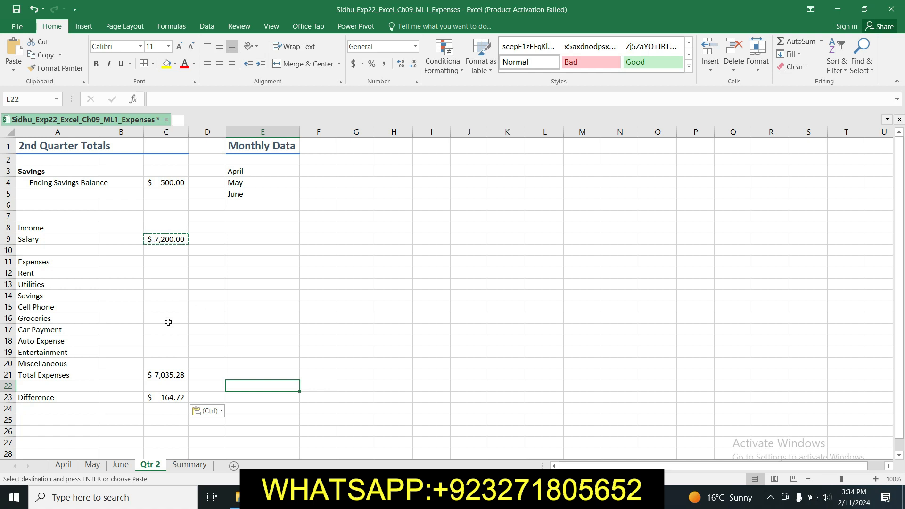
pyautogui.hotkey('alt', 'Tab')
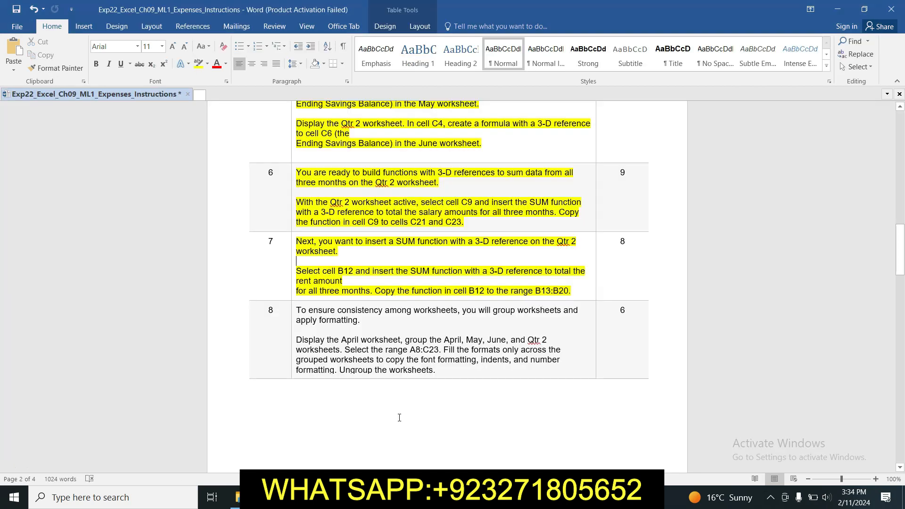
# Step: In the Excel workbook, start the rent total in cell B12 of the Qtr 2 worksheet with the formula =SUM(April!B12)
pyautogui.hotkey('alt', 'Tab')
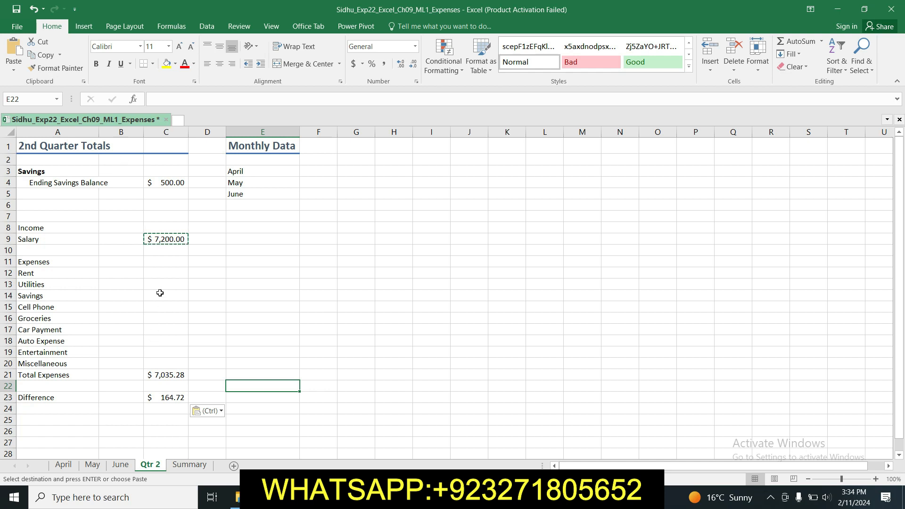
pyautogui.click(127, 271)
pyautogui.press('Escape')
pyautogui.write('=')
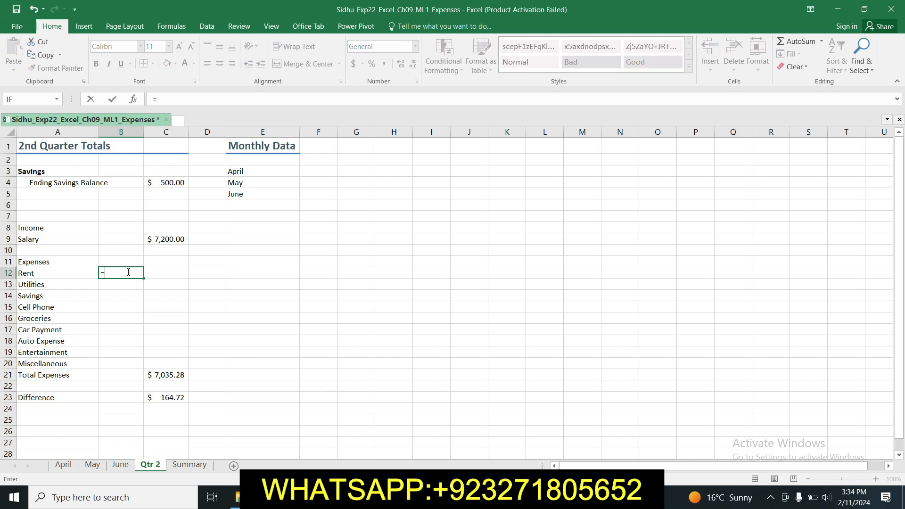
pyautogui.hotkey('alt', 'Tab')
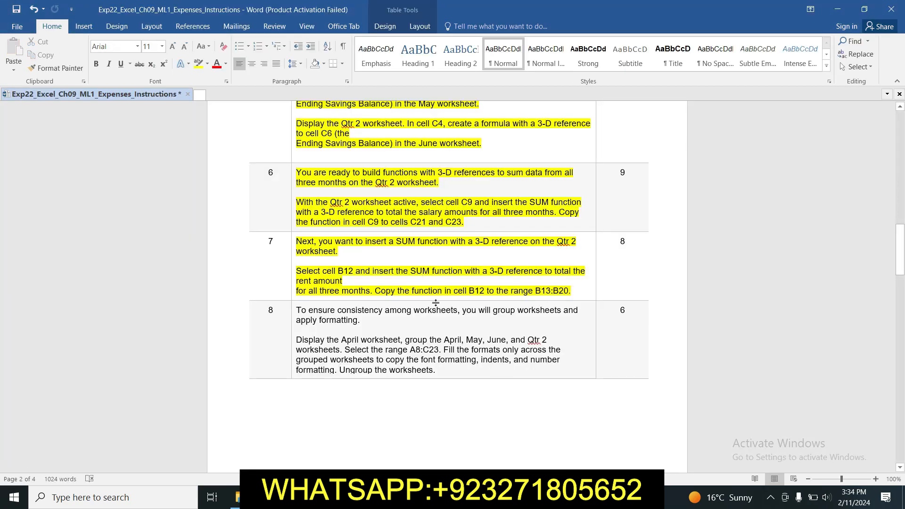
pyautogui.hotkey('alt', 'Tab')
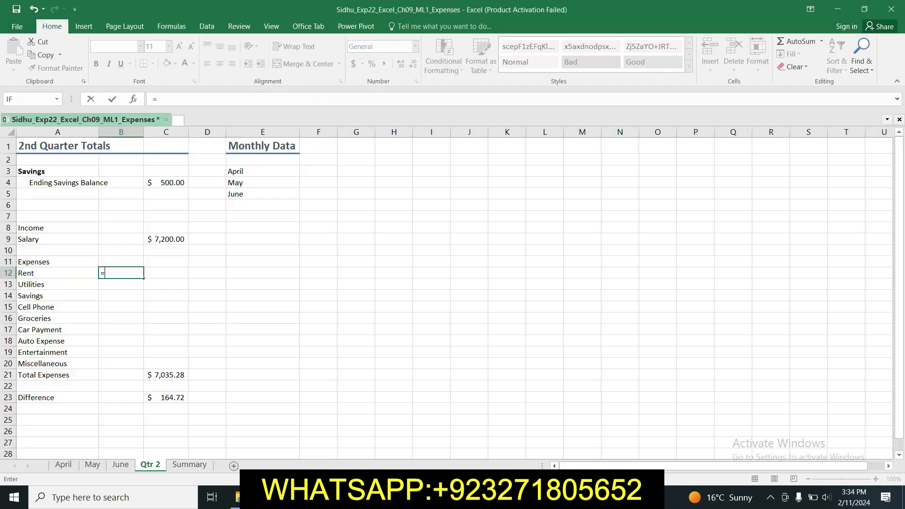
pyautogui.write('SUM(')
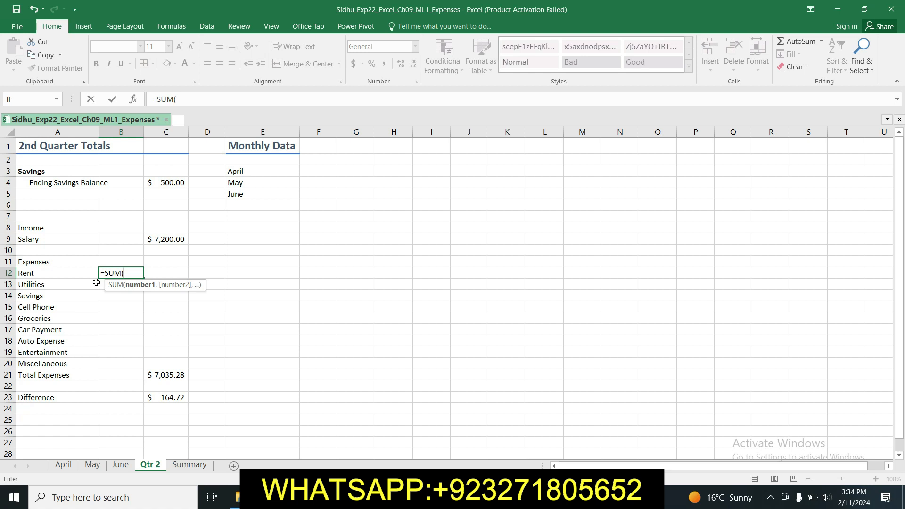
pyautogui.click(64, 464)
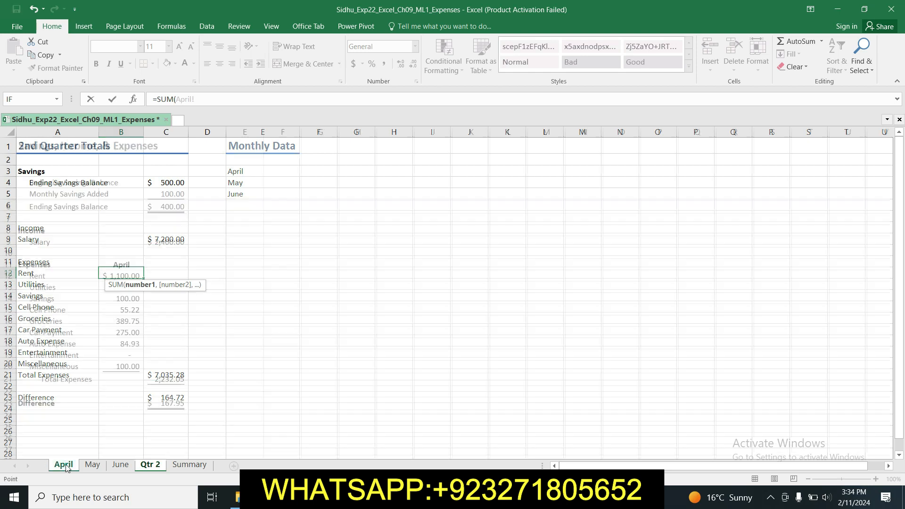
pyautogui.click(123, 277)
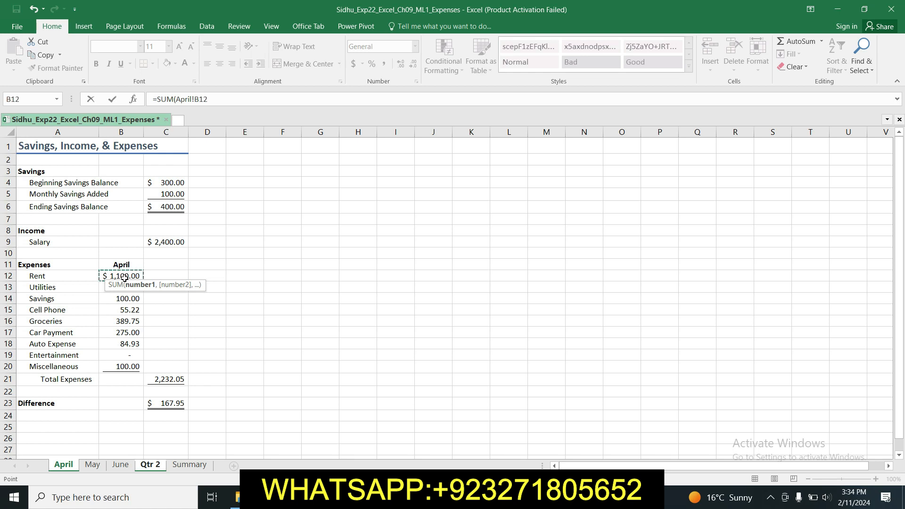
pyautogui.press('Return')
# Step: Add the May rent to the Qtr 2 total in cell B12, making the formula =SUM(April!B12,May!B12)
pyautogui.click(126, 275)
pyautogui.click(215, 100)
pyautogui.press('BackSpace')
pyautogui.write(',')
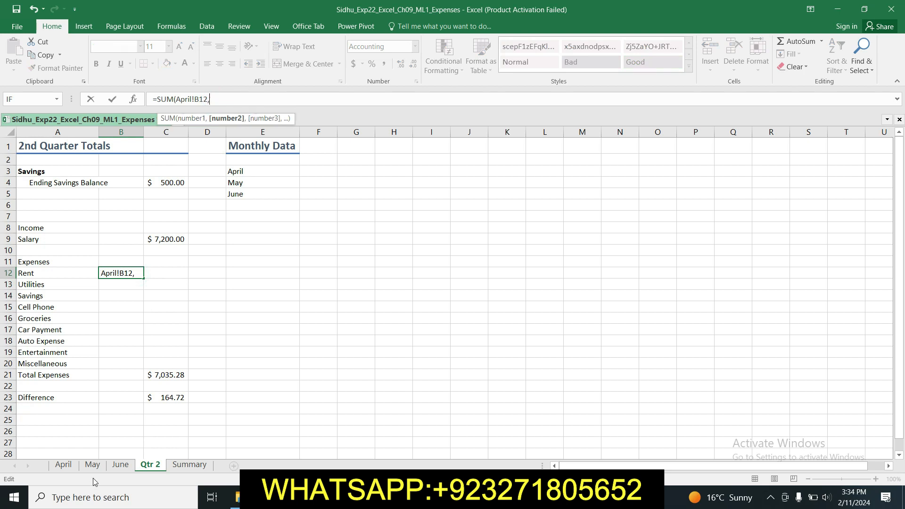
pyautogui.click(94, 465)
pyautogui.click(118, 277)
pyautogui.press('Return')
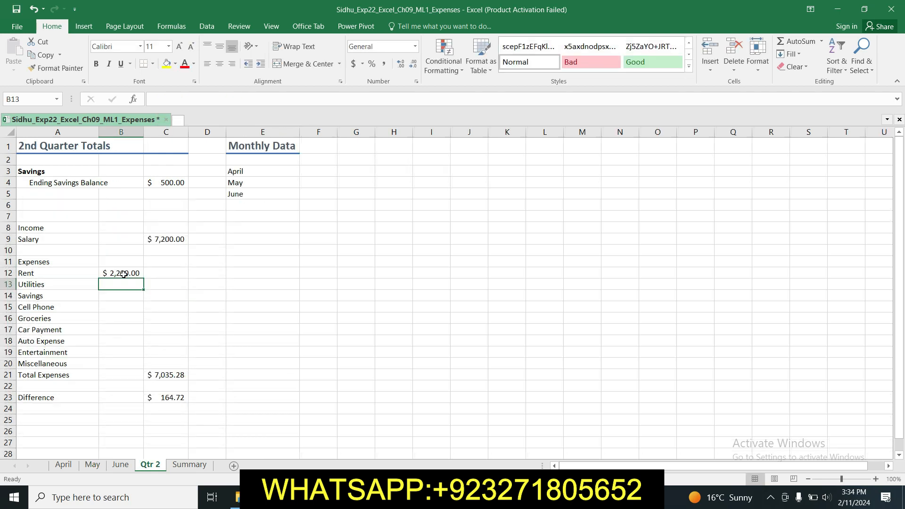
# Step: Add the June rent to the Qtr 2 total in cell B12, making the formula =SUM(April!B12,May!B12,June!B12)
pyautogui.click(128, 273)
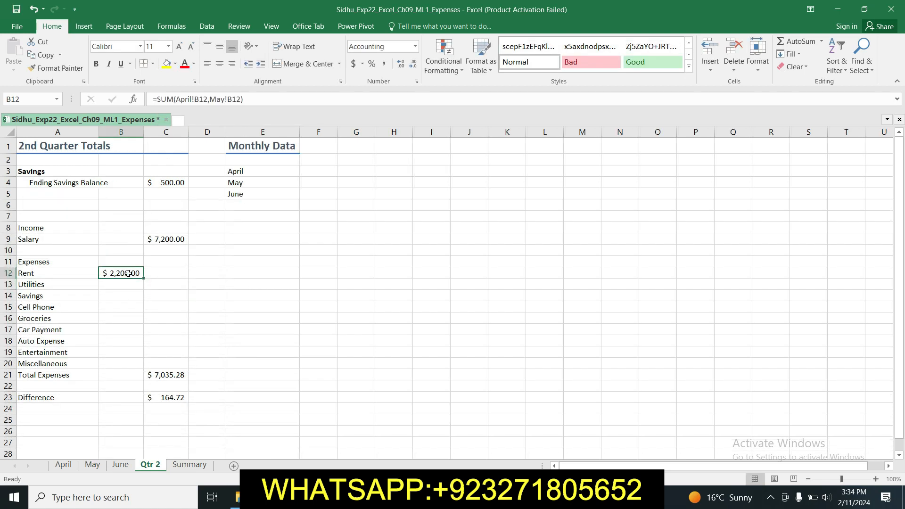
pyautogui.click(262, 101)
pyautogui.press('BackSpace')
pyautogui.write(',')
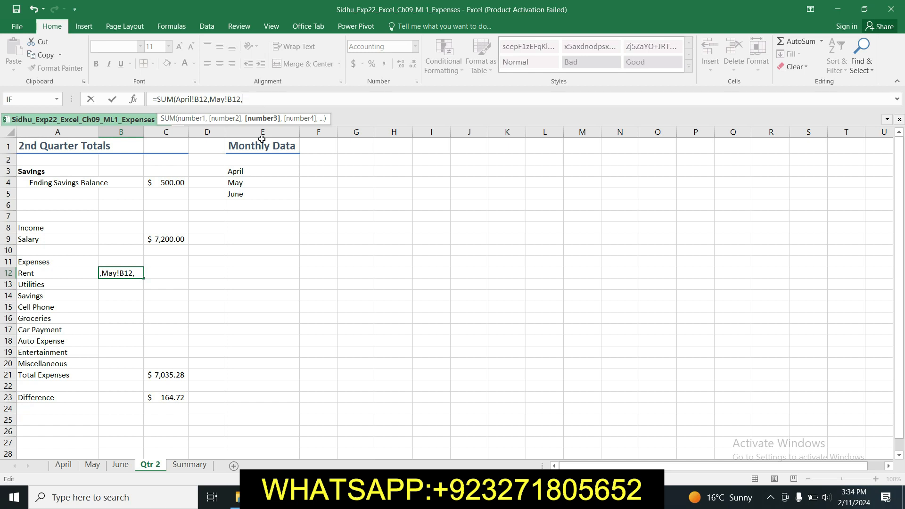
pyautogui.click(115, 465)
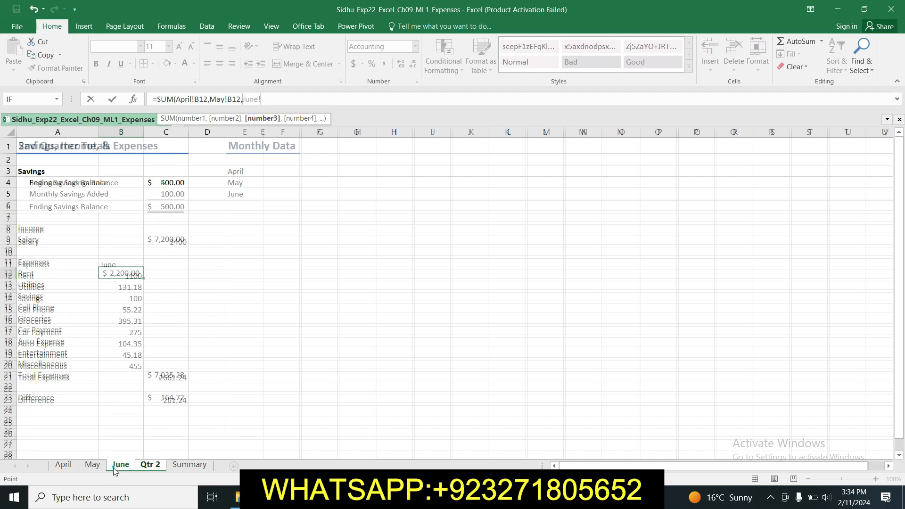
pyautogui.click(127, 279)
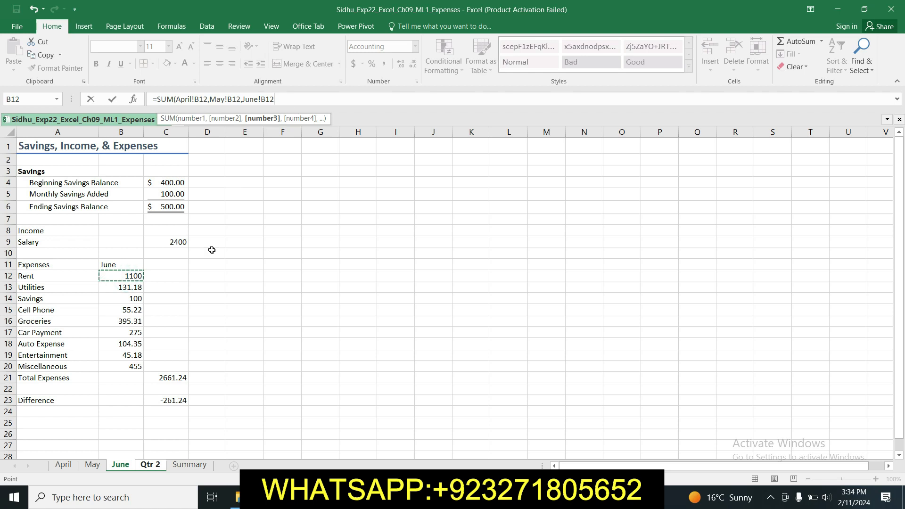
pyautogui.press('Return')
pyautogui.click(128, 270)
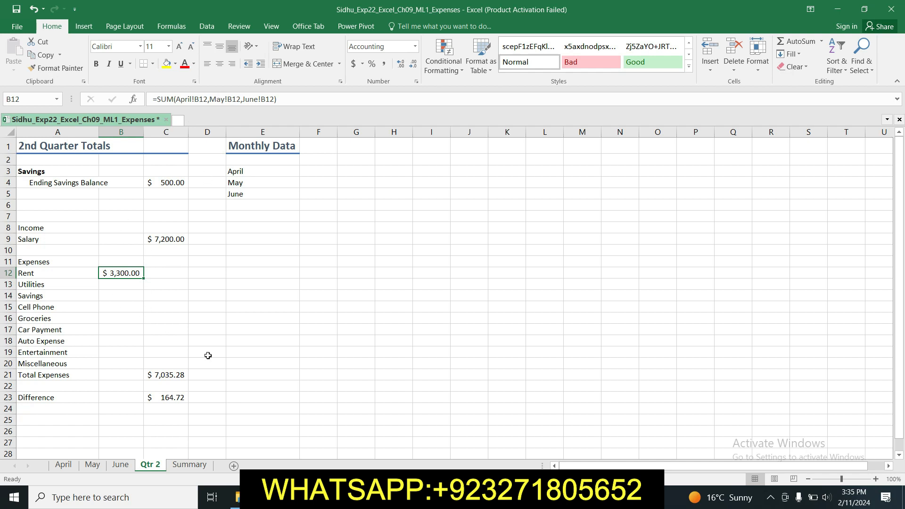
# Step: Switch to the Word instructions and look through the whole document, from the project description to step 16
pyautogui.hotkey('alt', 'Tab')
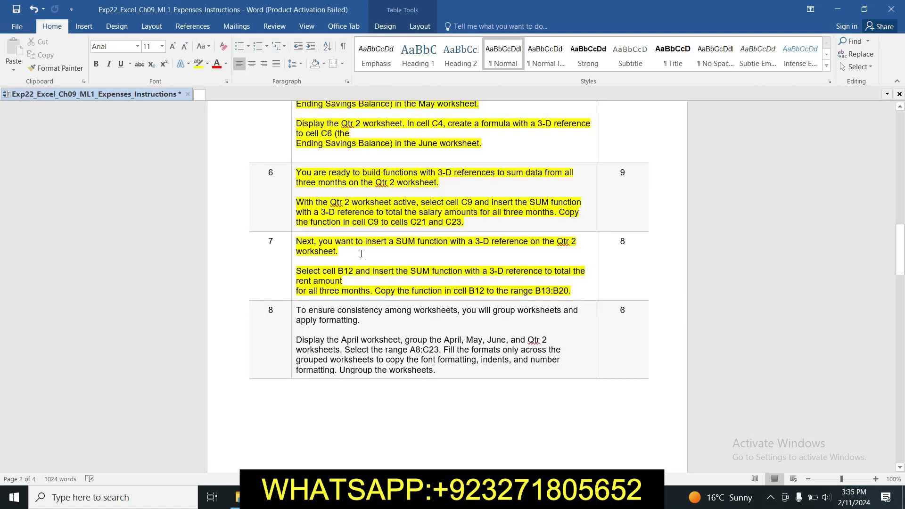
pyautogui.moveTo(900, 249); pyautogui.dragTo(903, 133)
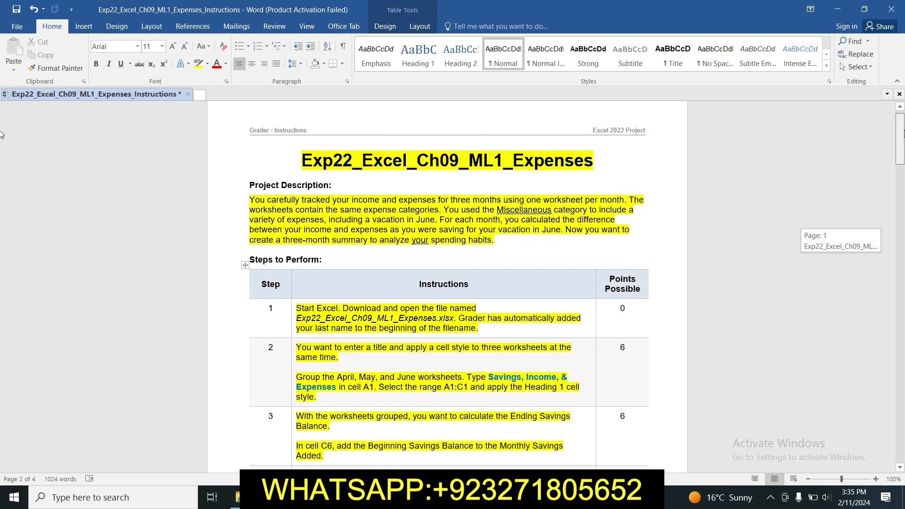
pyautogui.scroll(1, 2, 133)
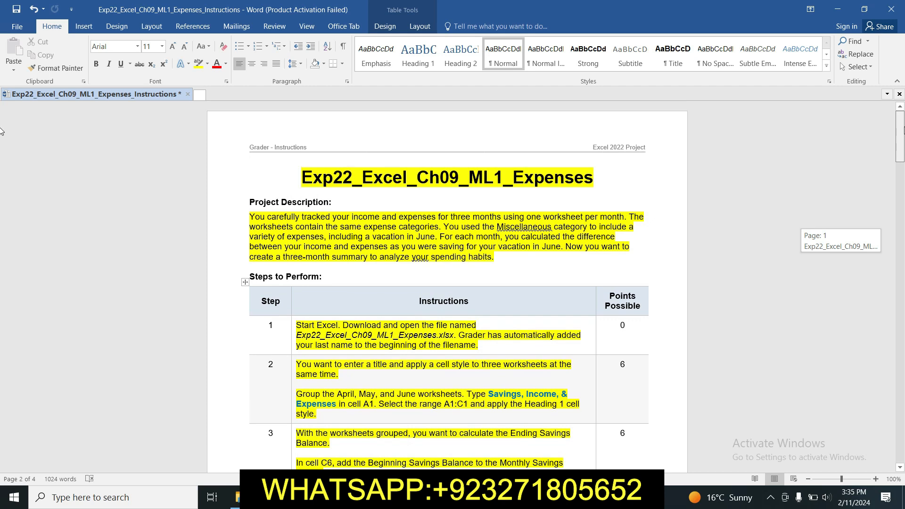
pyautogui.scroll(-6, 2, 132)
pyautogui.moveTo(902, 155); pyautogui.dragTo(902, 268)
pyautogui.moveTo(1, 268); pyautogui.dragTo(2, 443)
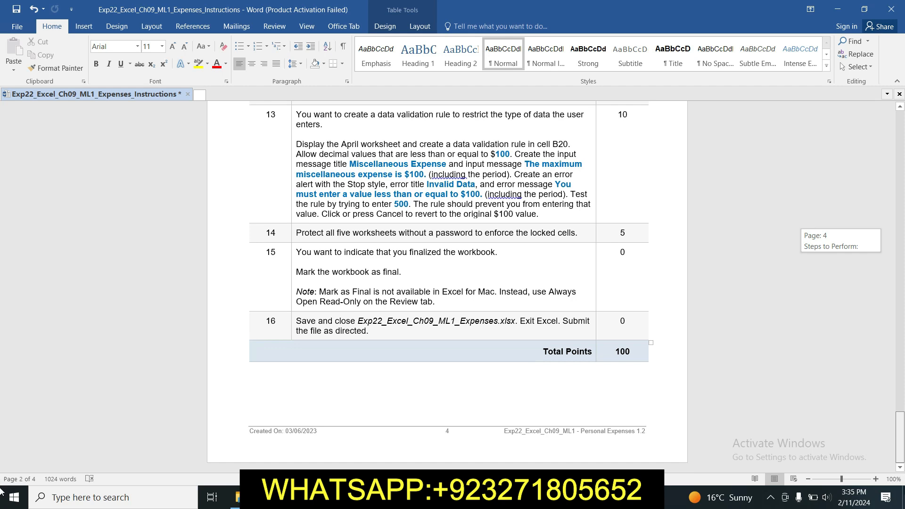